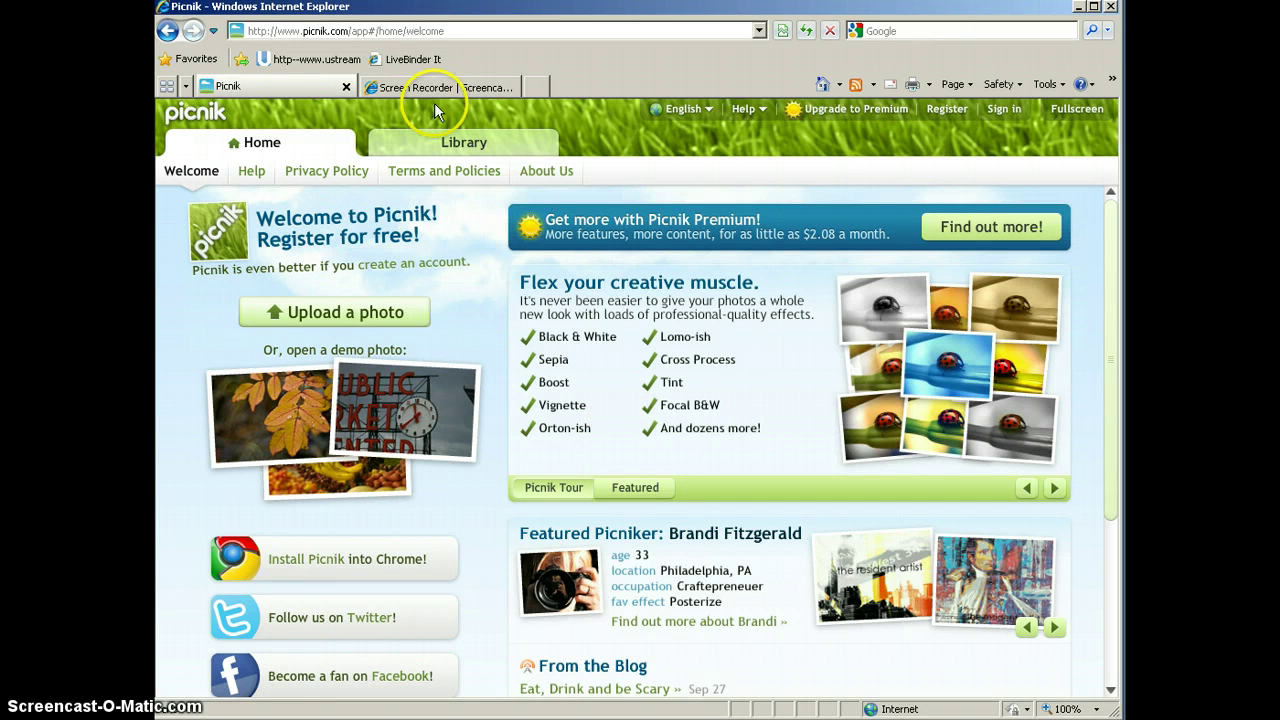
Step: Upload the rubigrad photo of the girl by the red barn door into Picnik
click(216, 103)
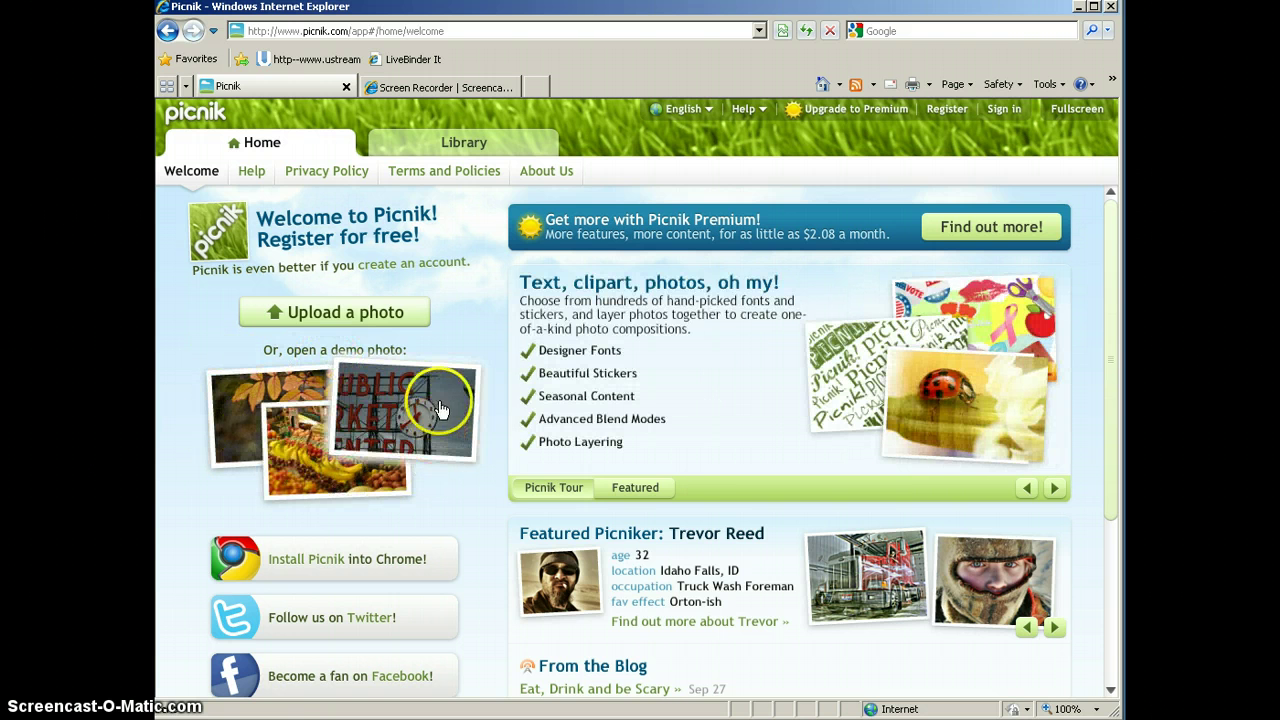
click(374, 316)
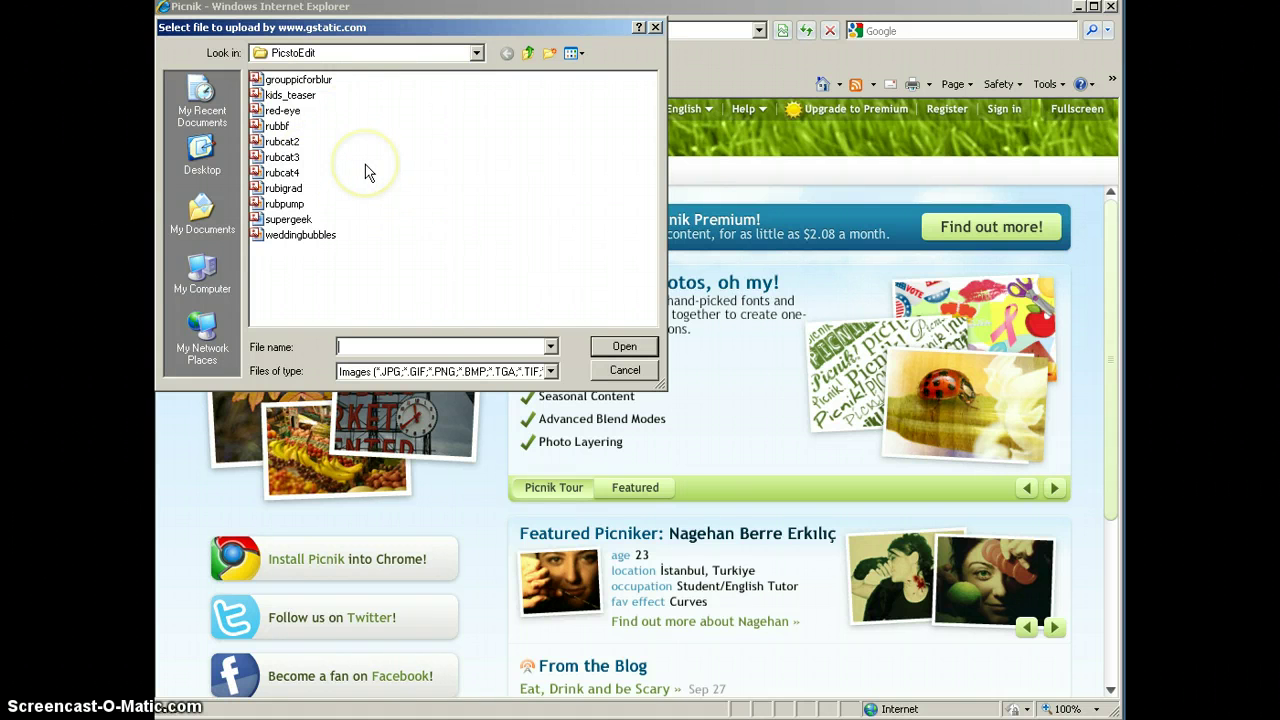
click(290, 188)
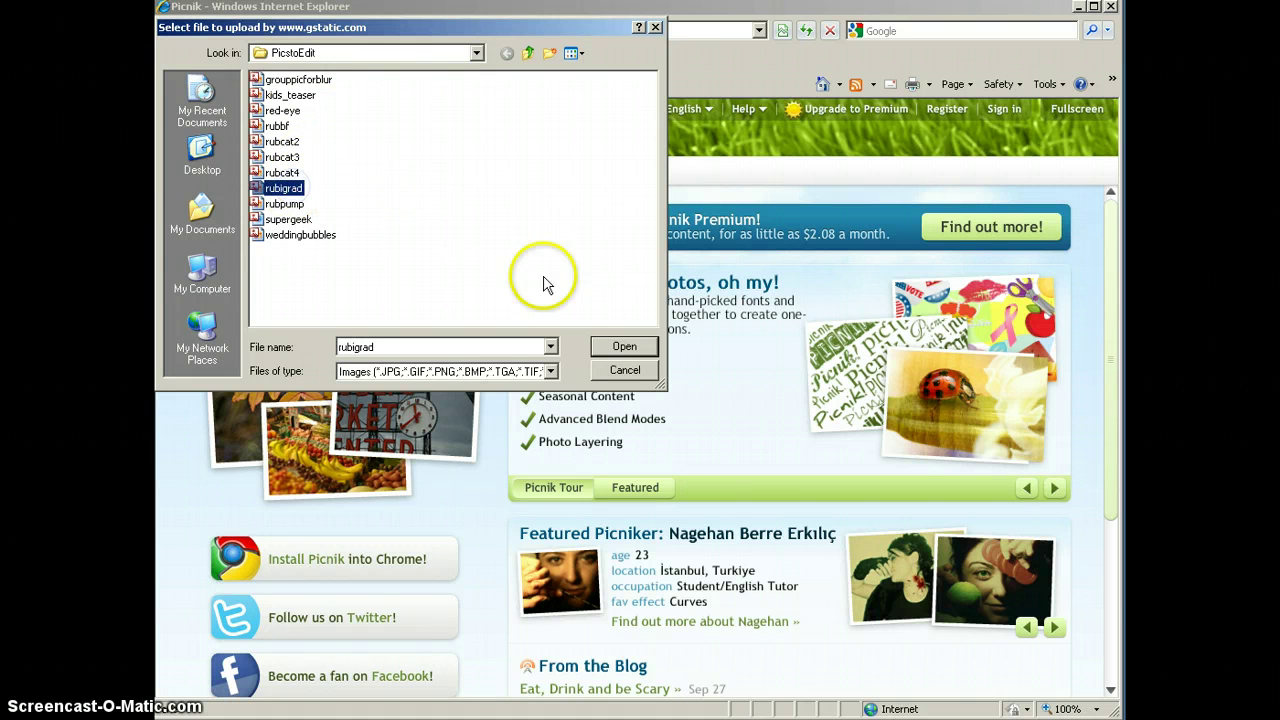
click(627, 348)
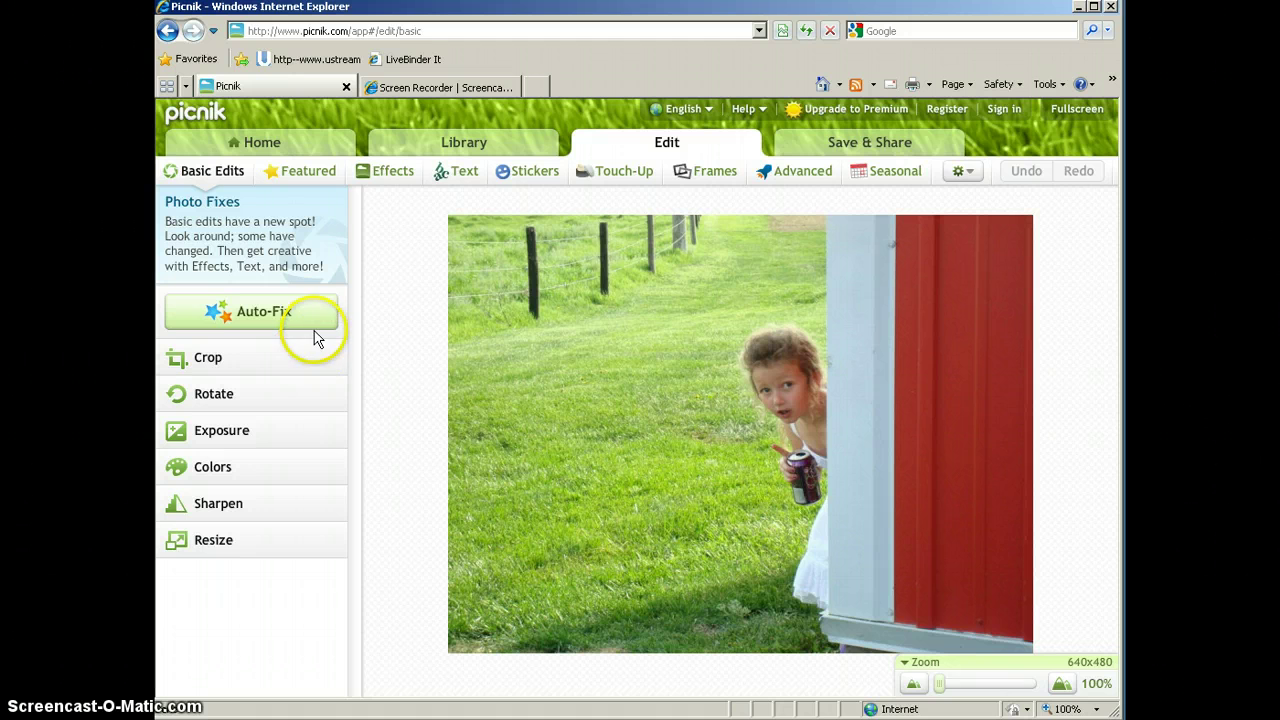
Step: Apply Auto-Fix to give the grass and red door brighter, richer colours
click(266, 320)
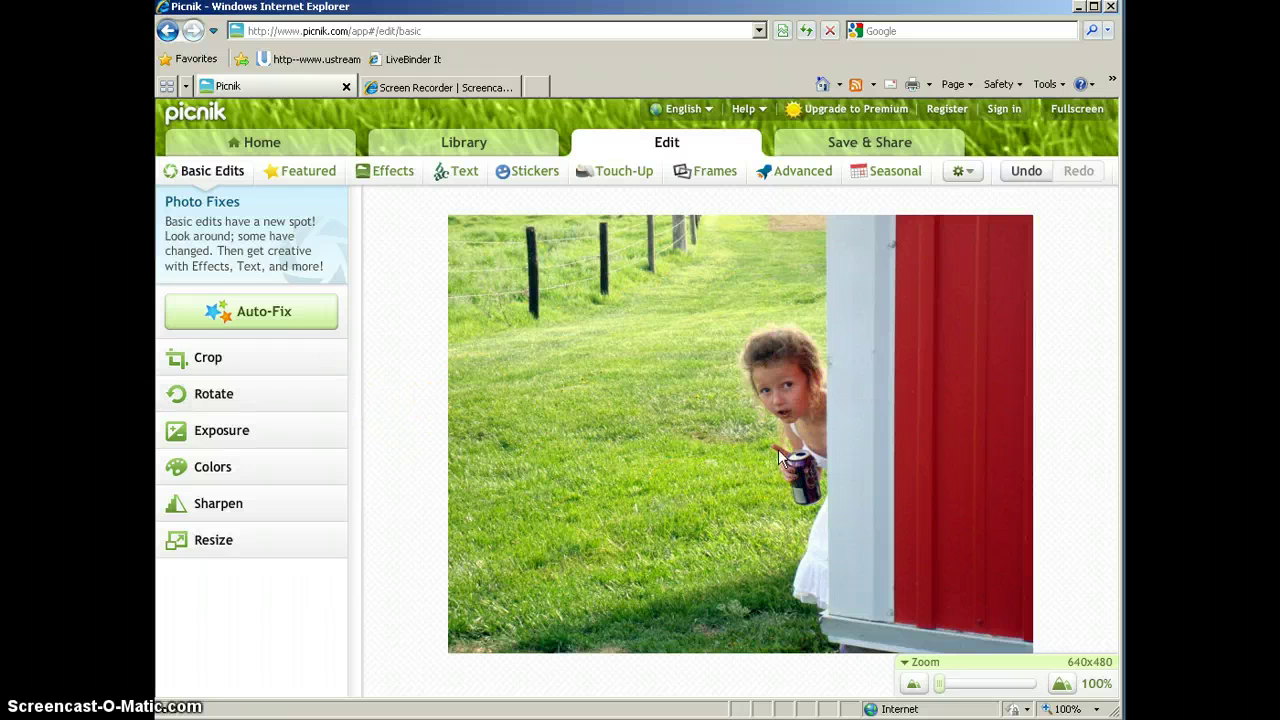
click(618, 372)
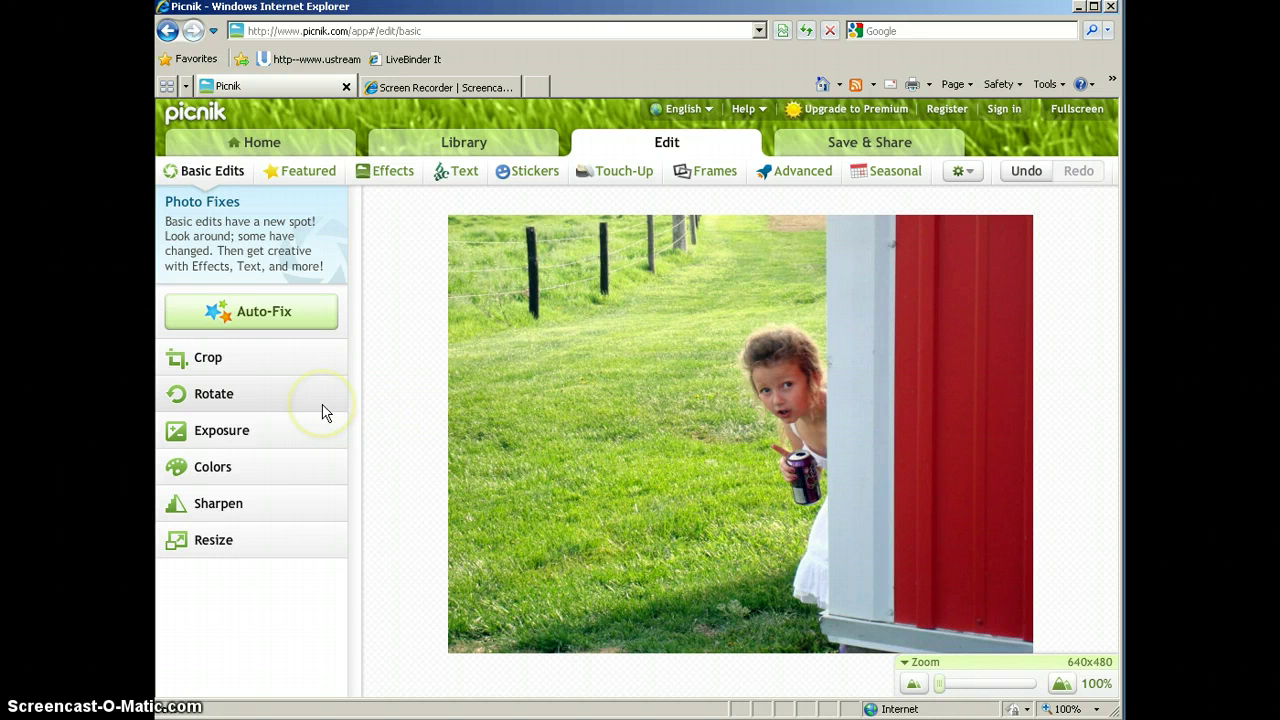
click(227, 366)
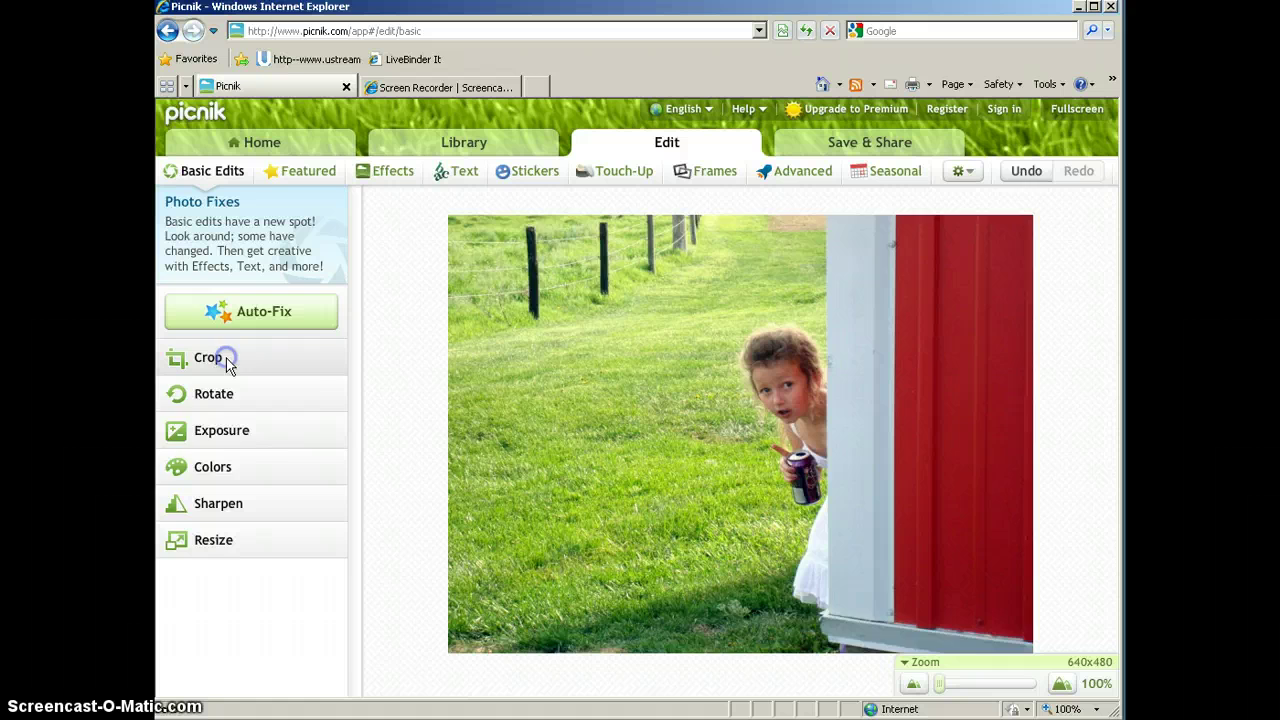
click(331, 355)
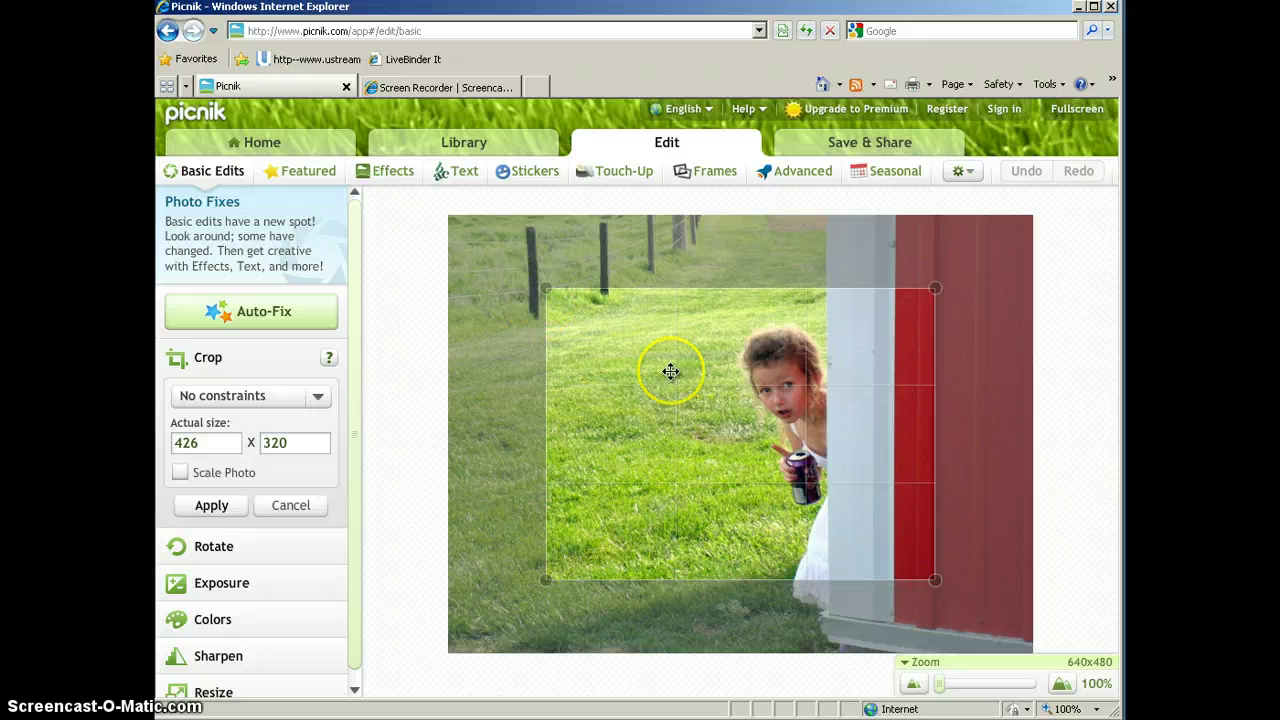
drag(546, 290, 455, 220)
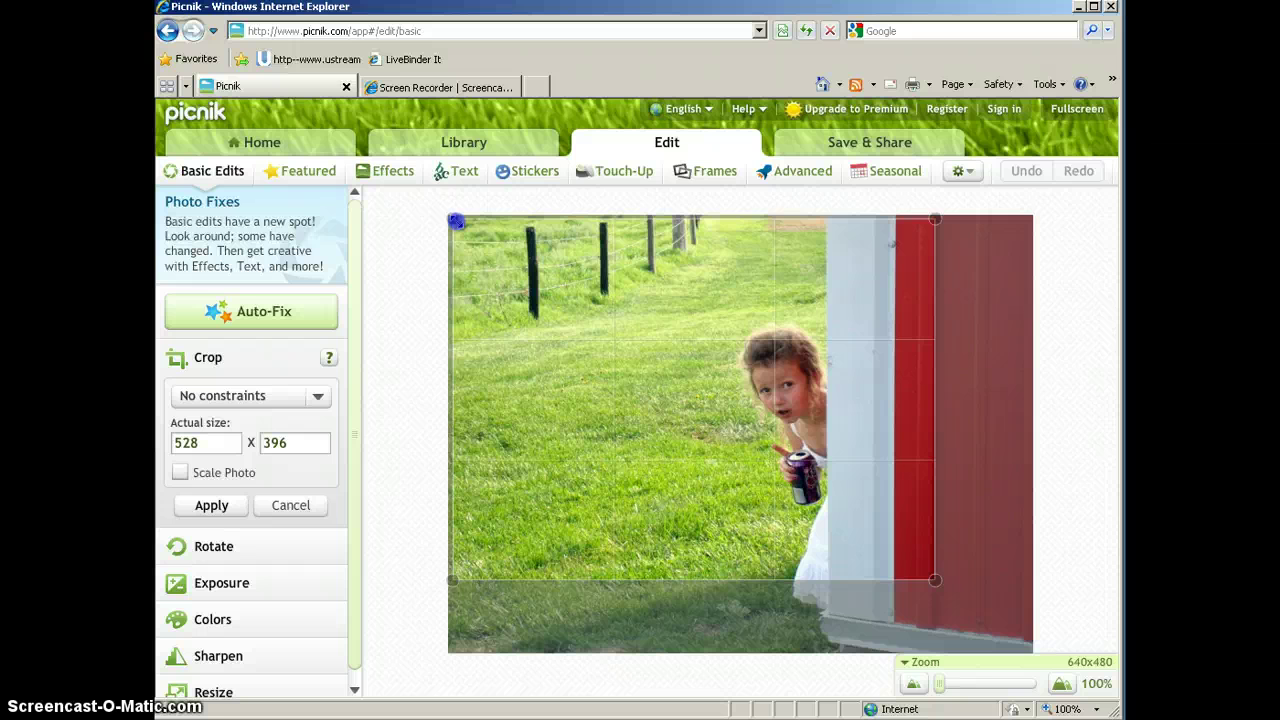
drag(455, 220, 536, 276)
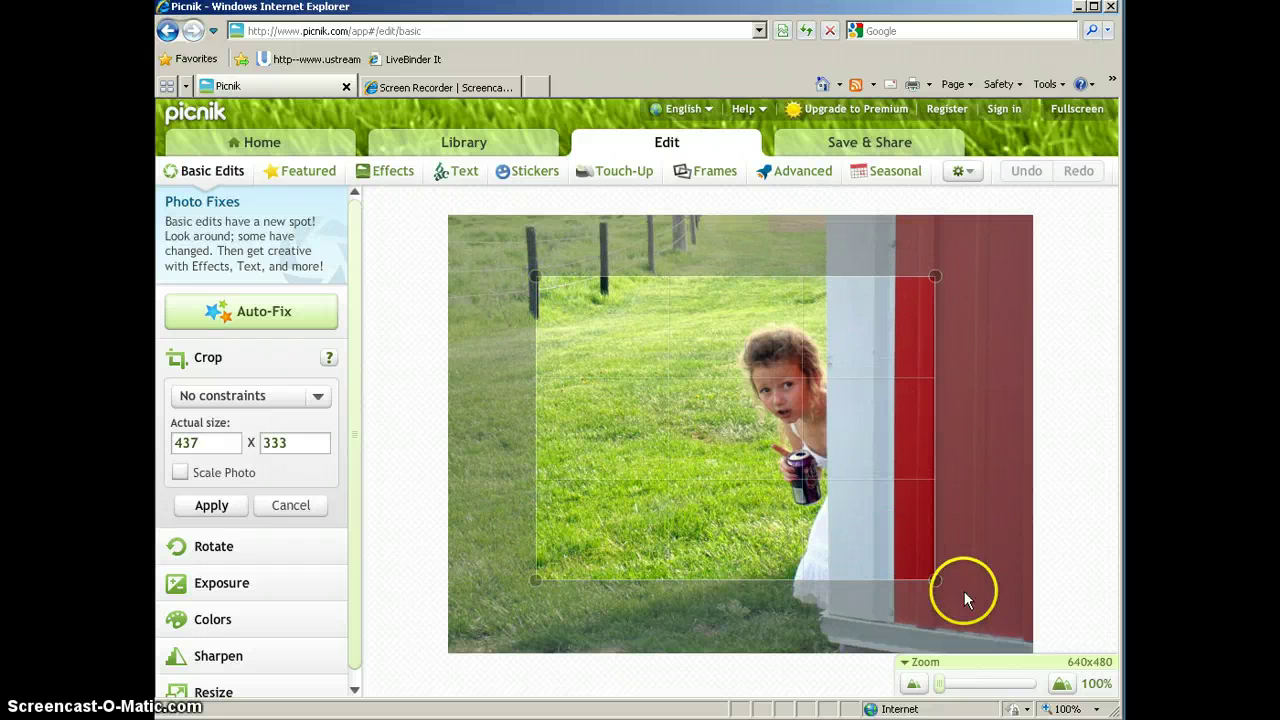
drag(938, 581, 1028, 643)
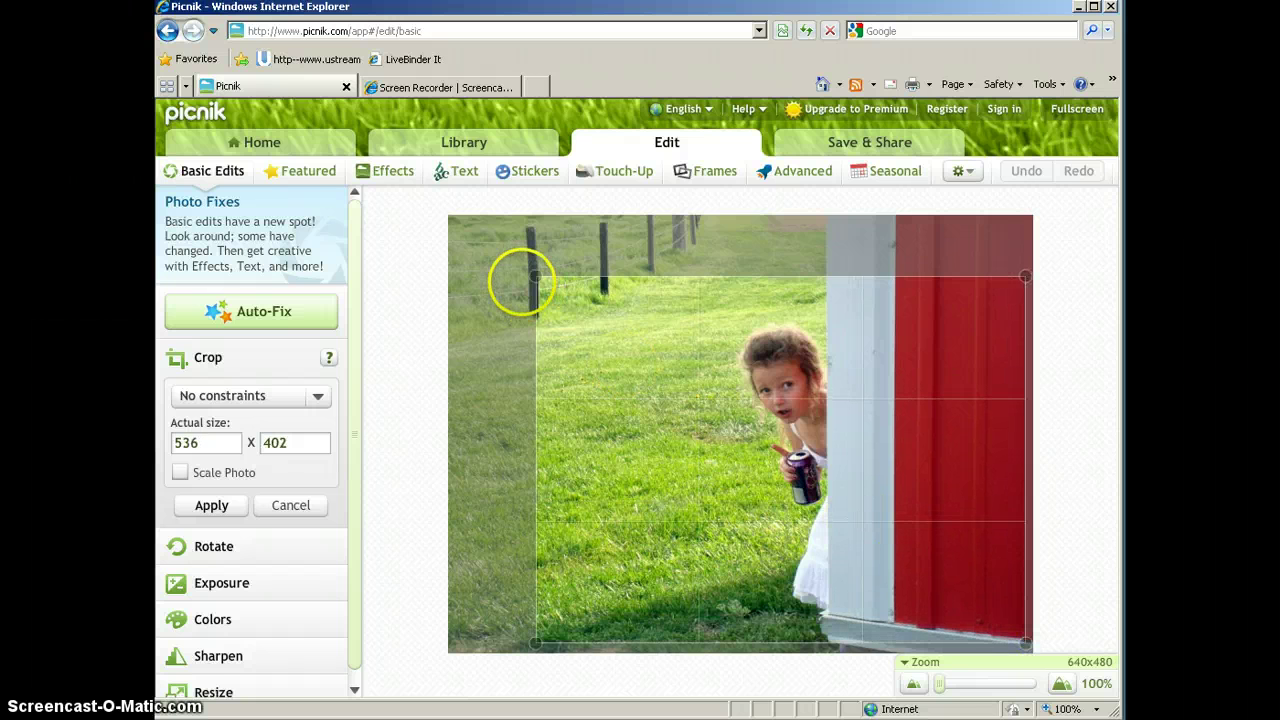
drag(535, 277, 500, 252)
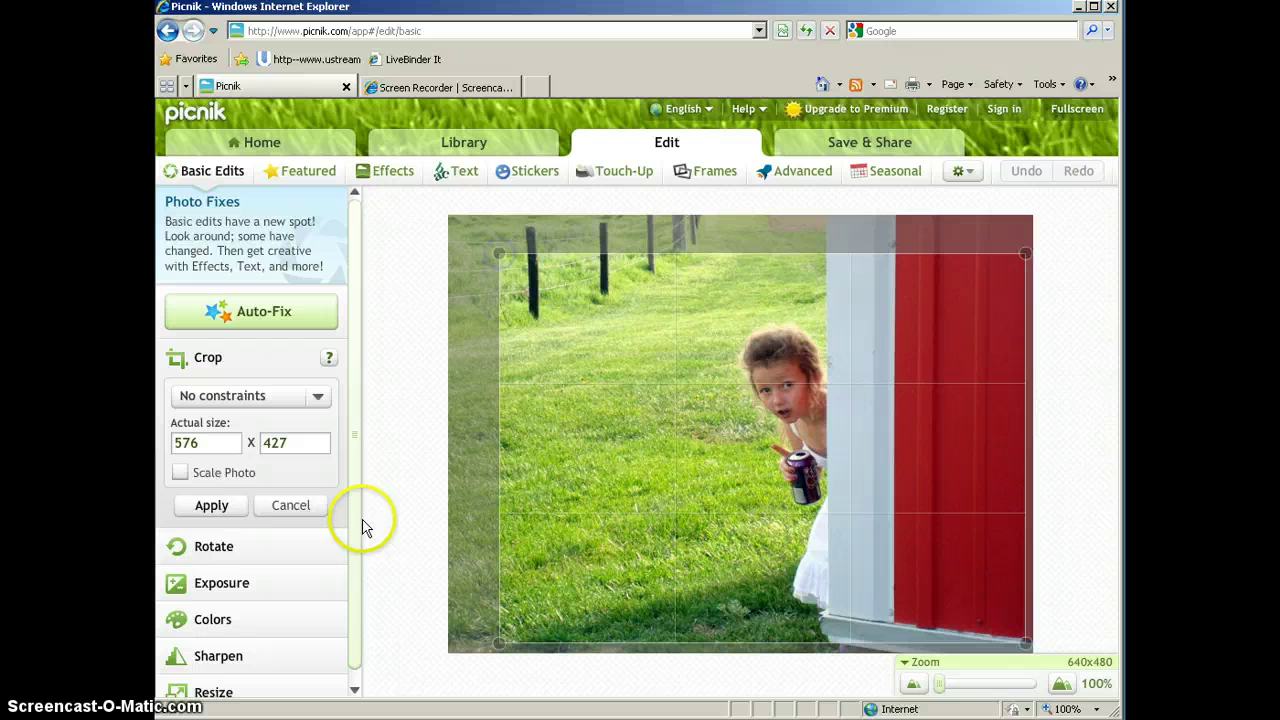
click(205, 507)
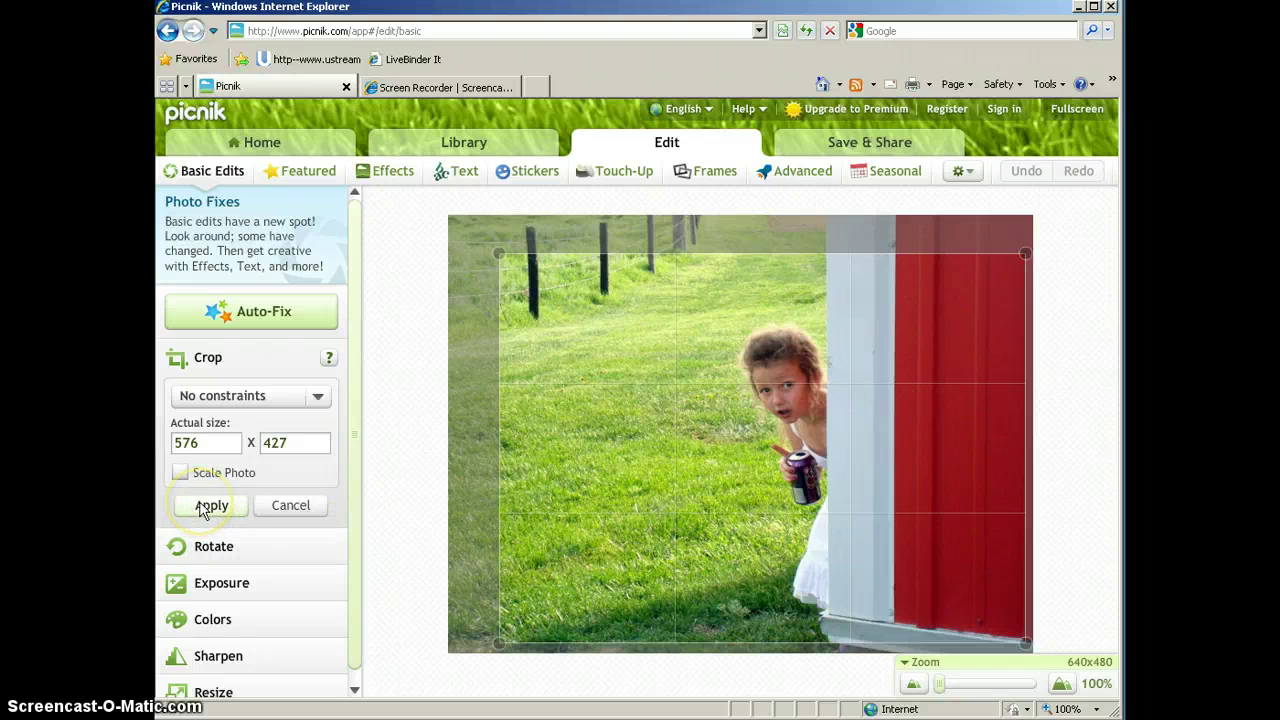
click(205, 508)
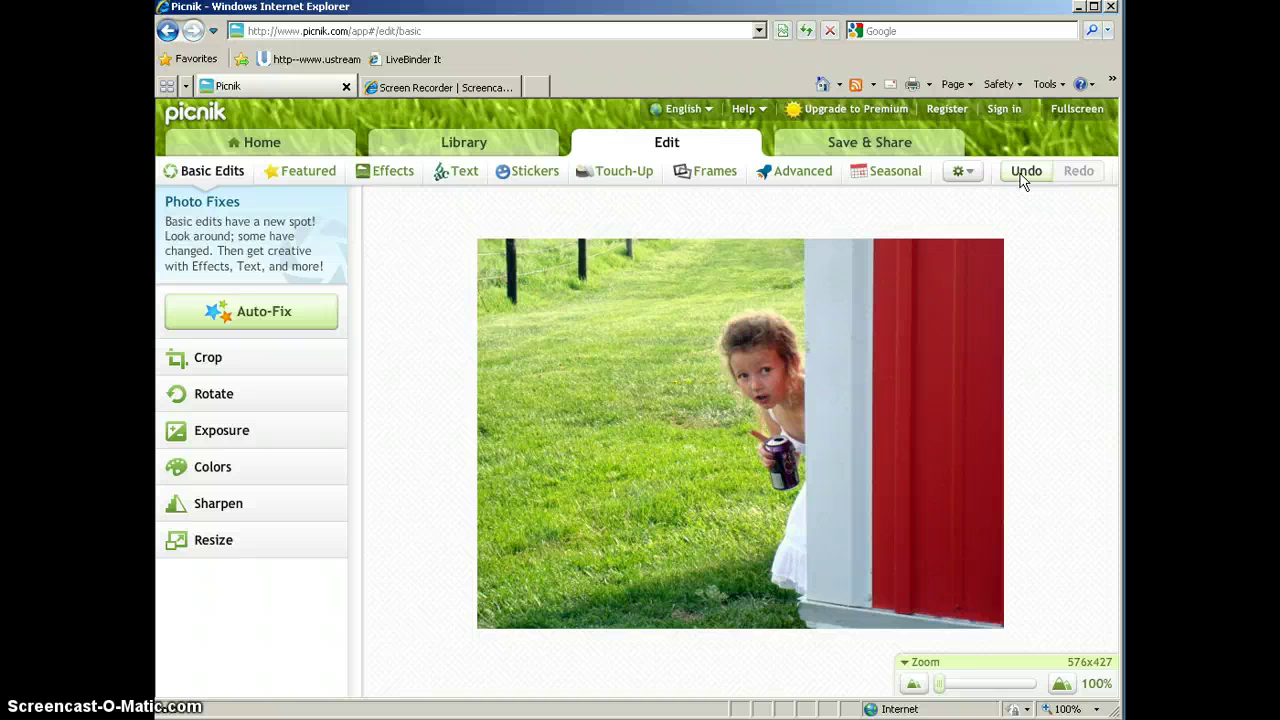
click(1022, 177)
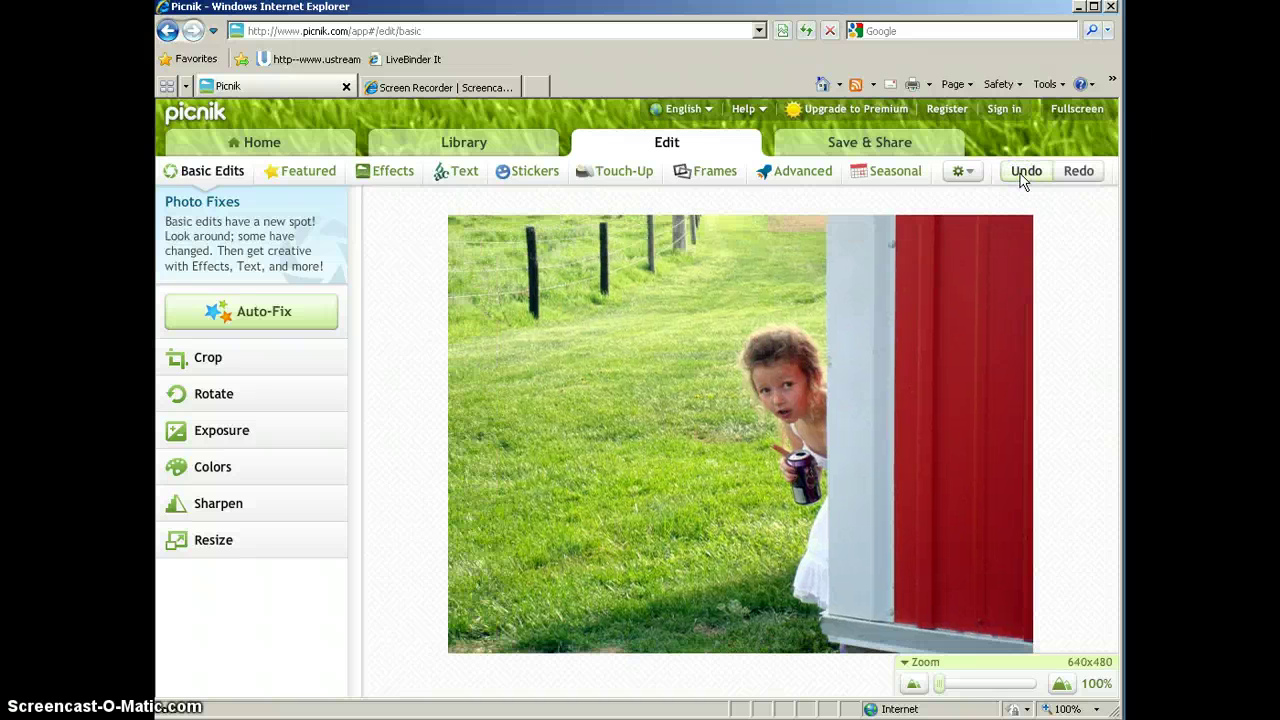
click(192, 398)
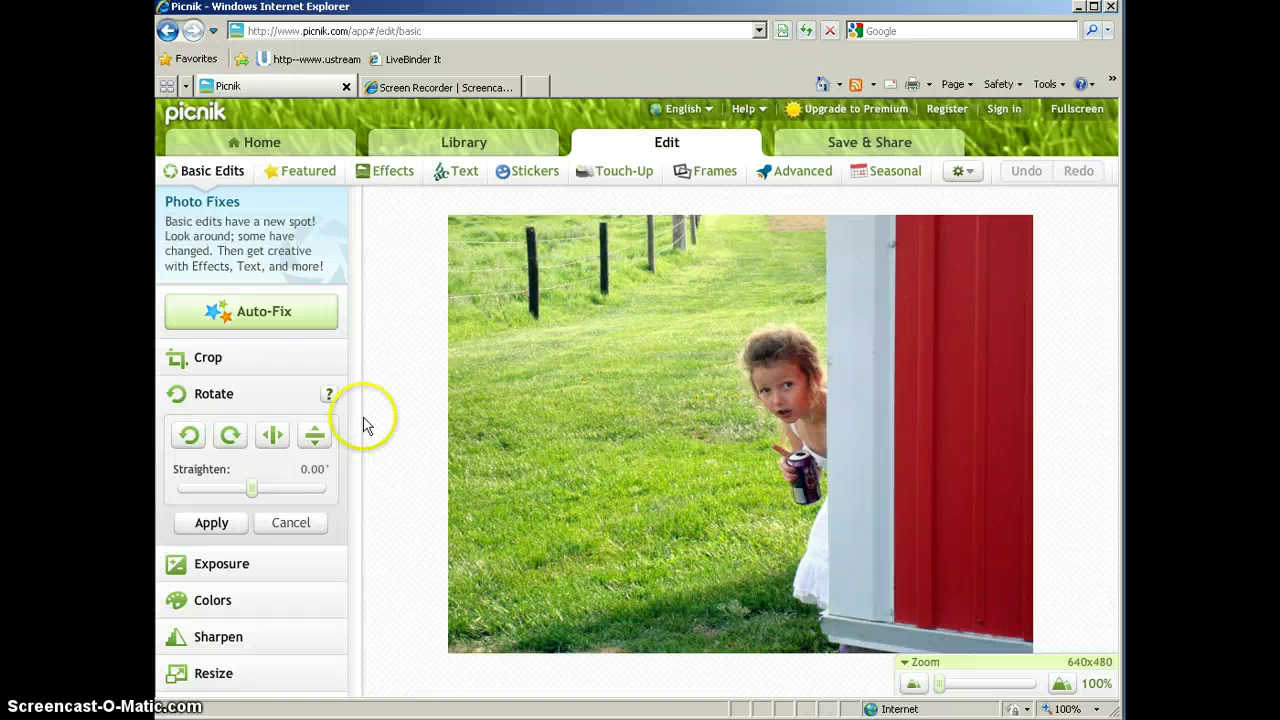
click(272, 436)
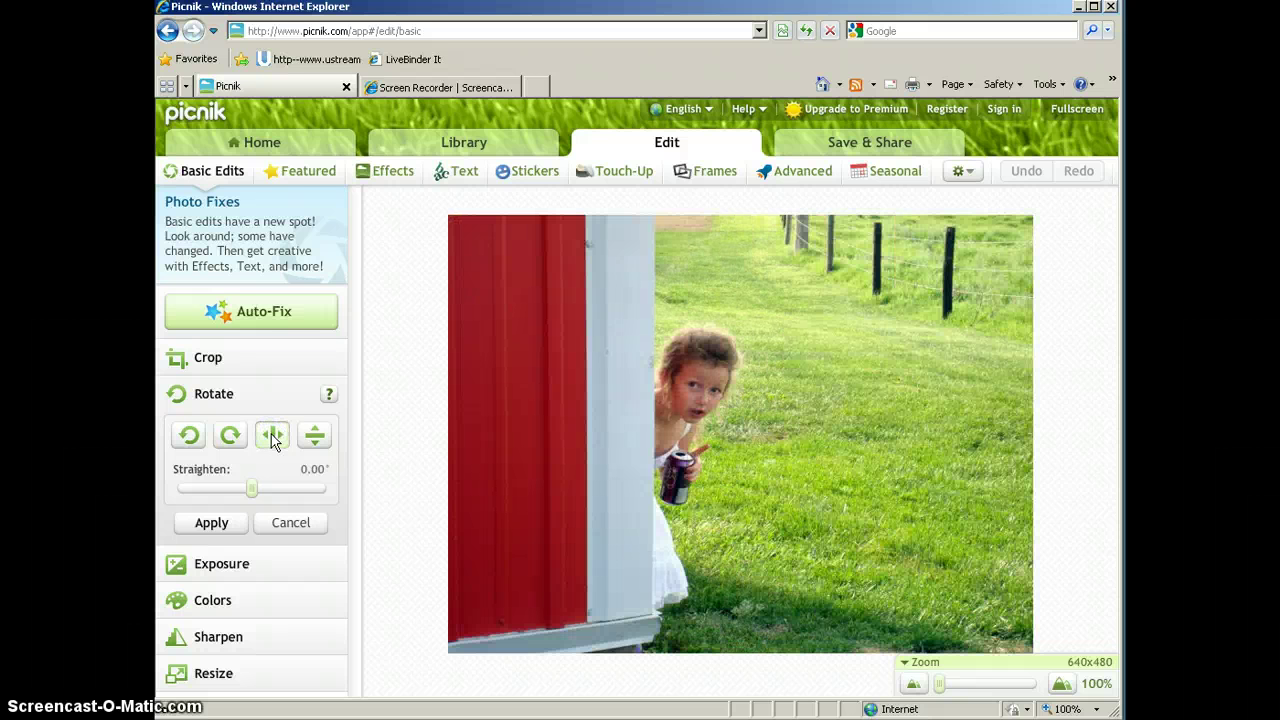
click(272, 437)
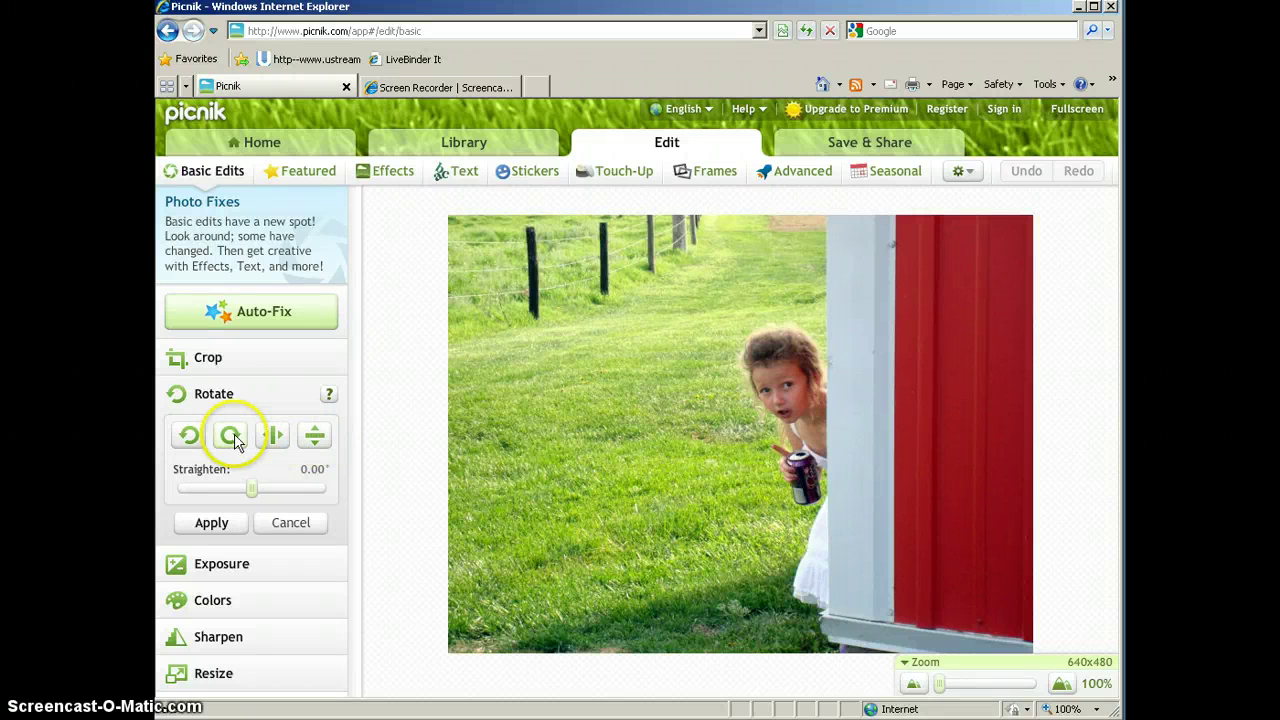
click(233, 437)
click(234, 440)
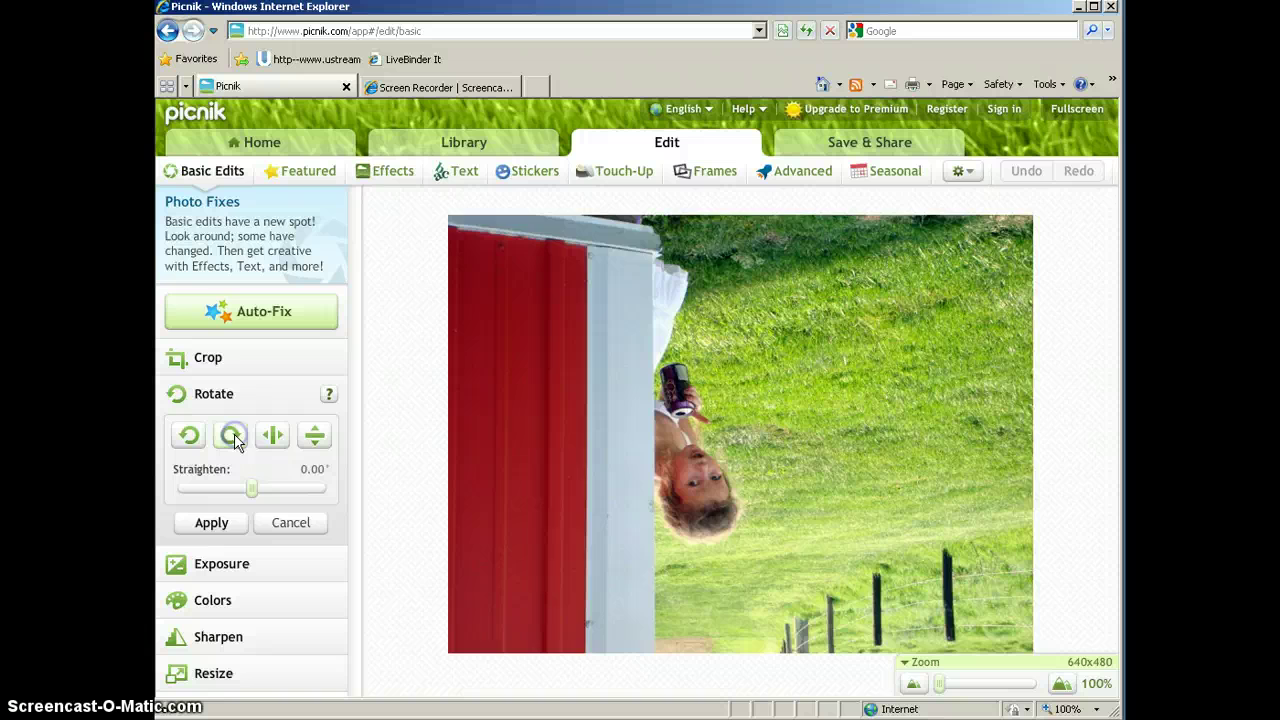
click(233, 438)
click(233, 438)
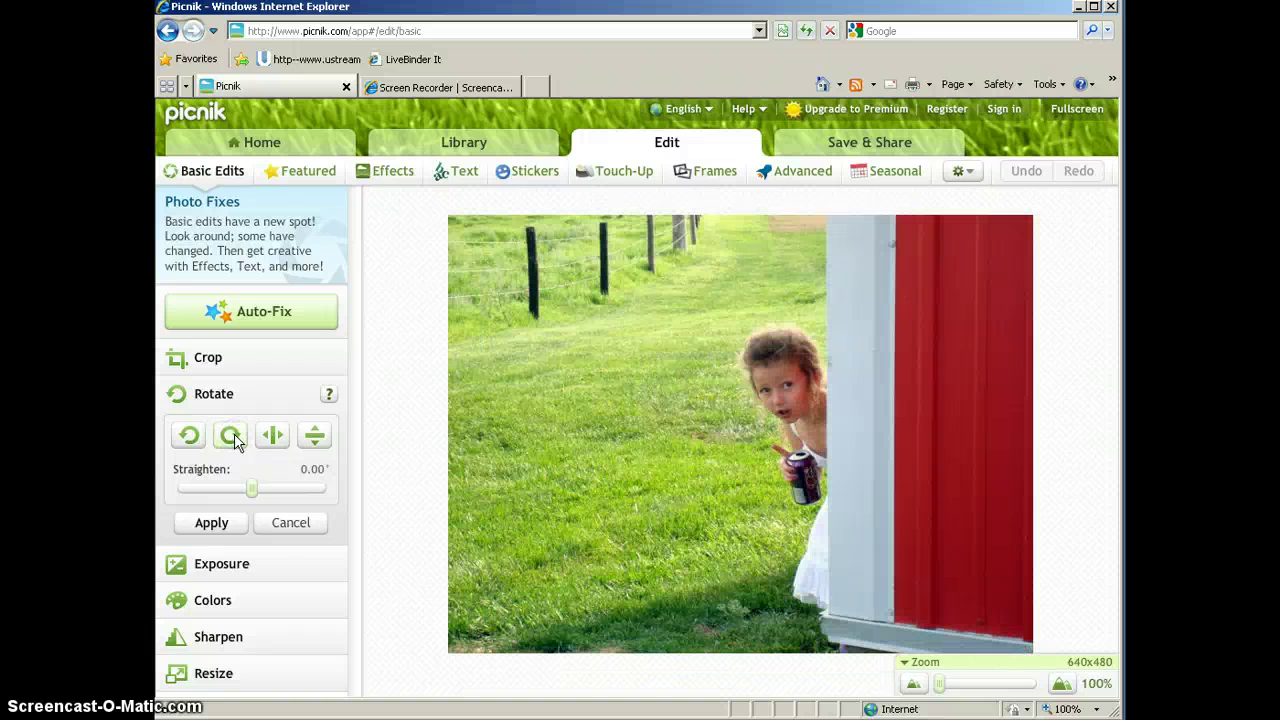
click(293, 522)
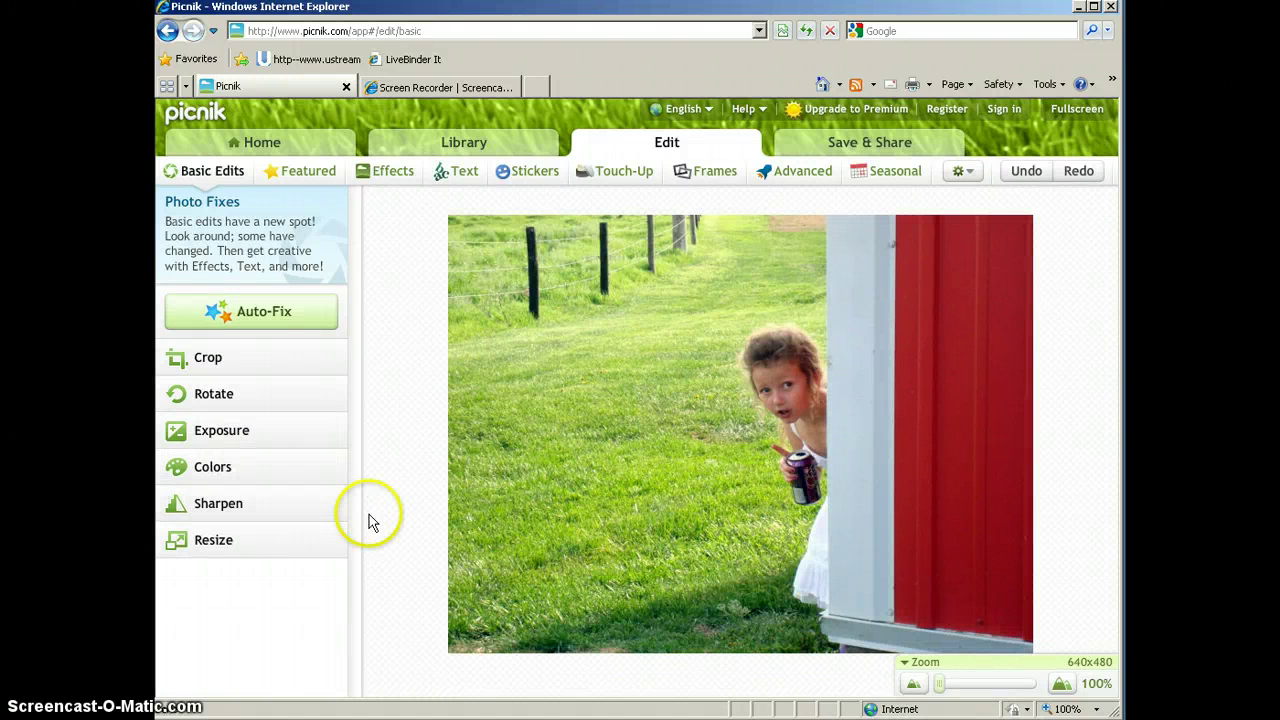
click(218, 434)
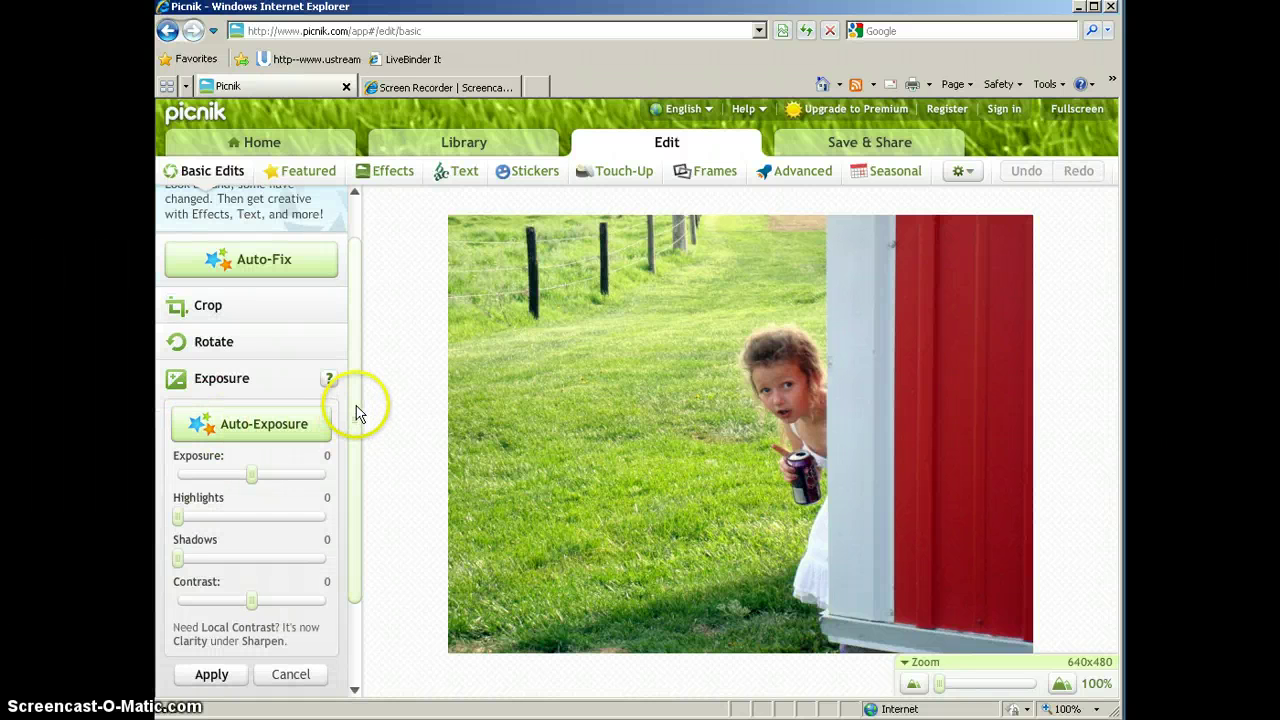
scroll(356, 420, down, 2)
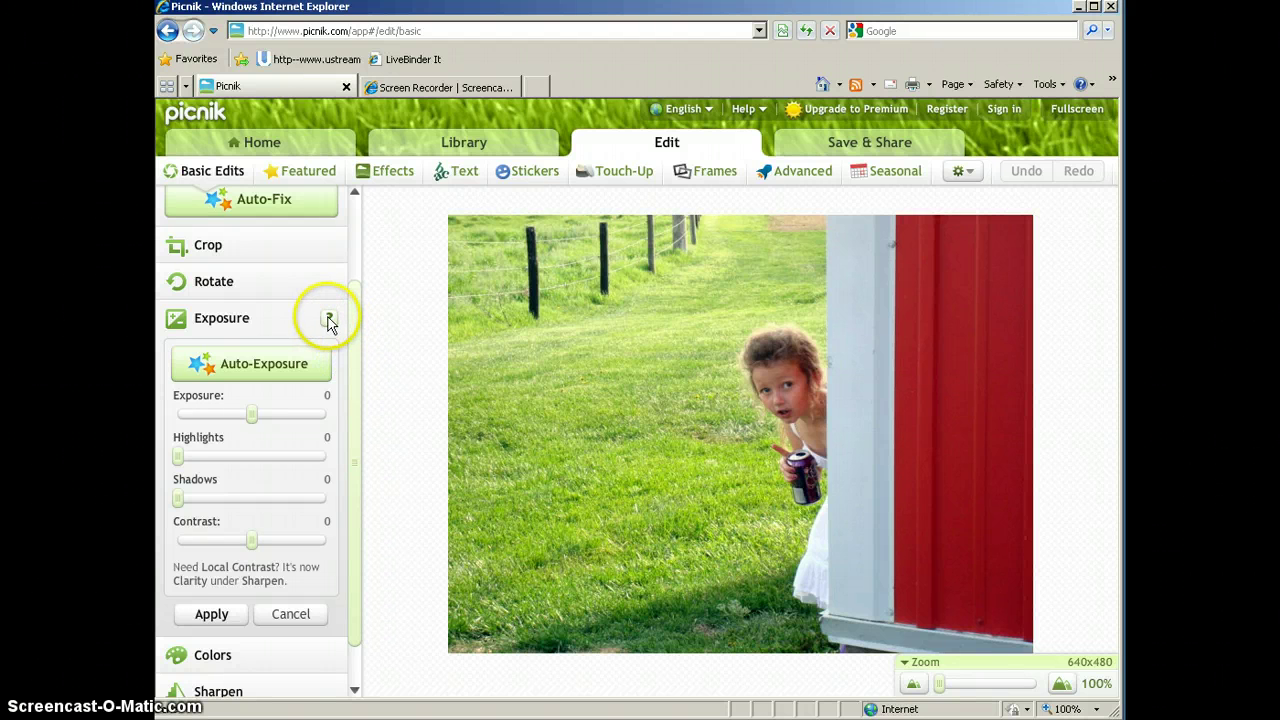
click(329, 319)
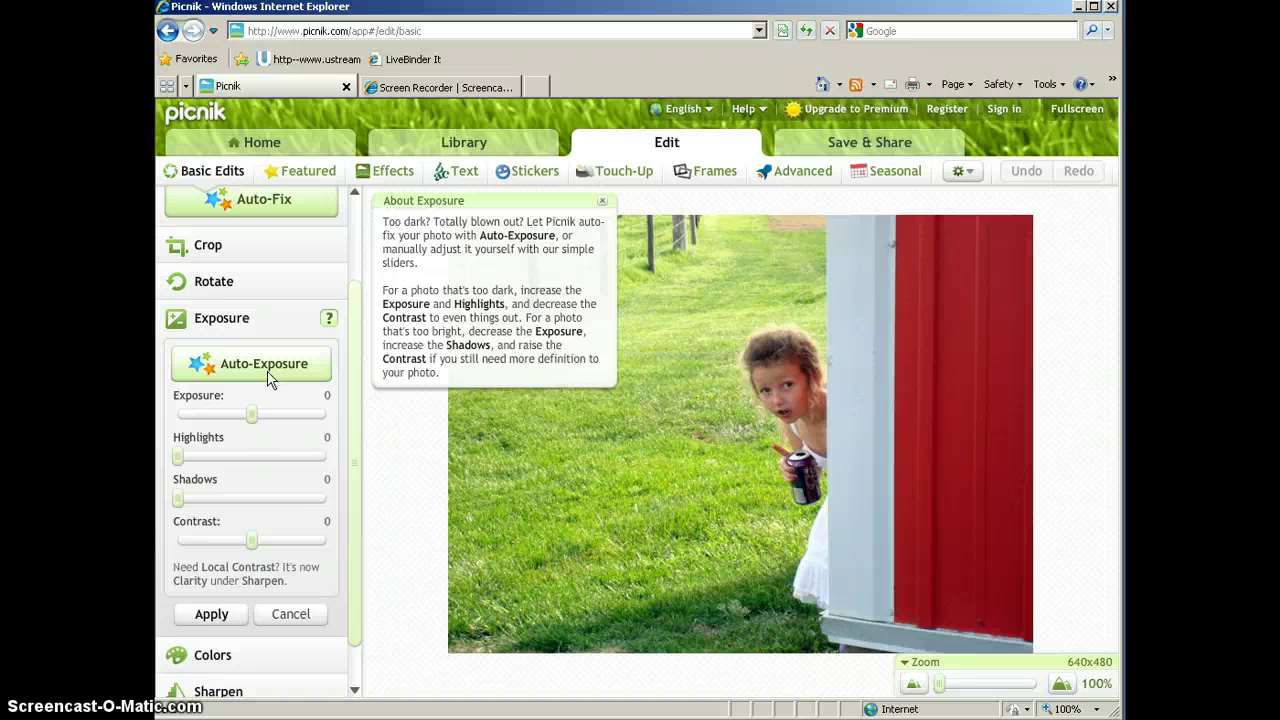
click(602, 200)
click(291, 614)
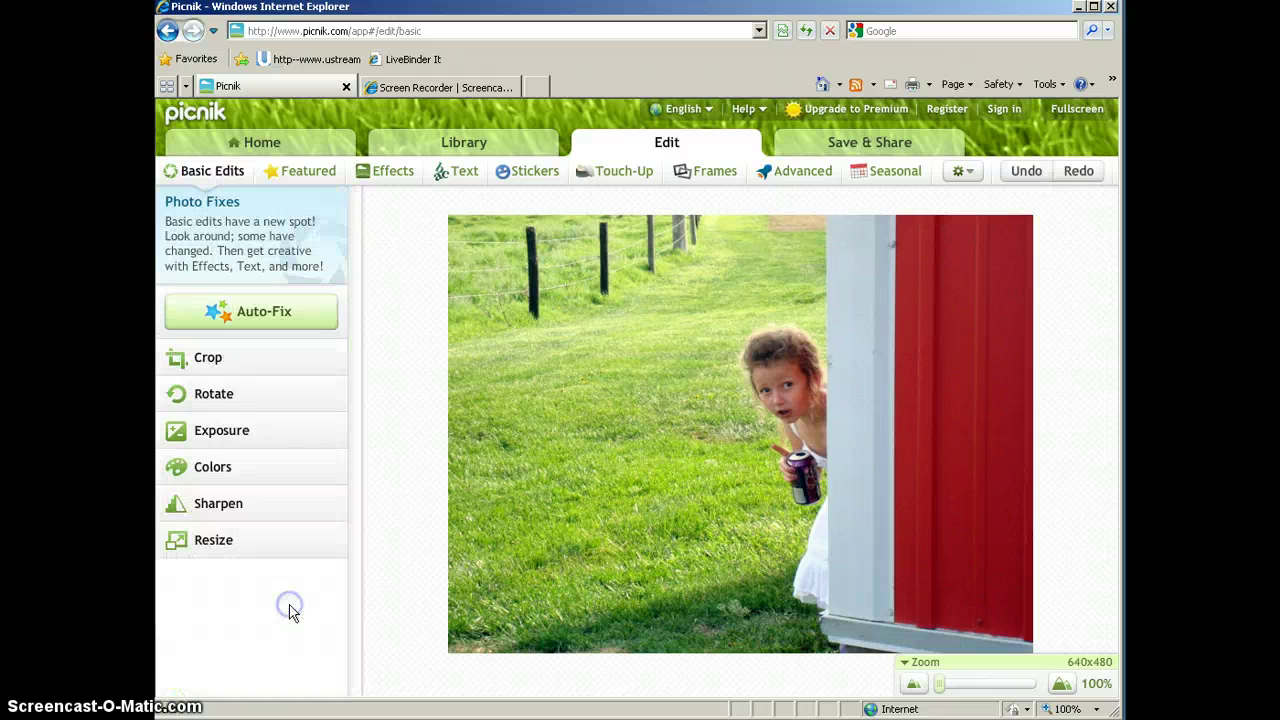
Step: Check the Colors help, cancel without colour changes, and show Sharpen at zero sharpness
click(212, 467)
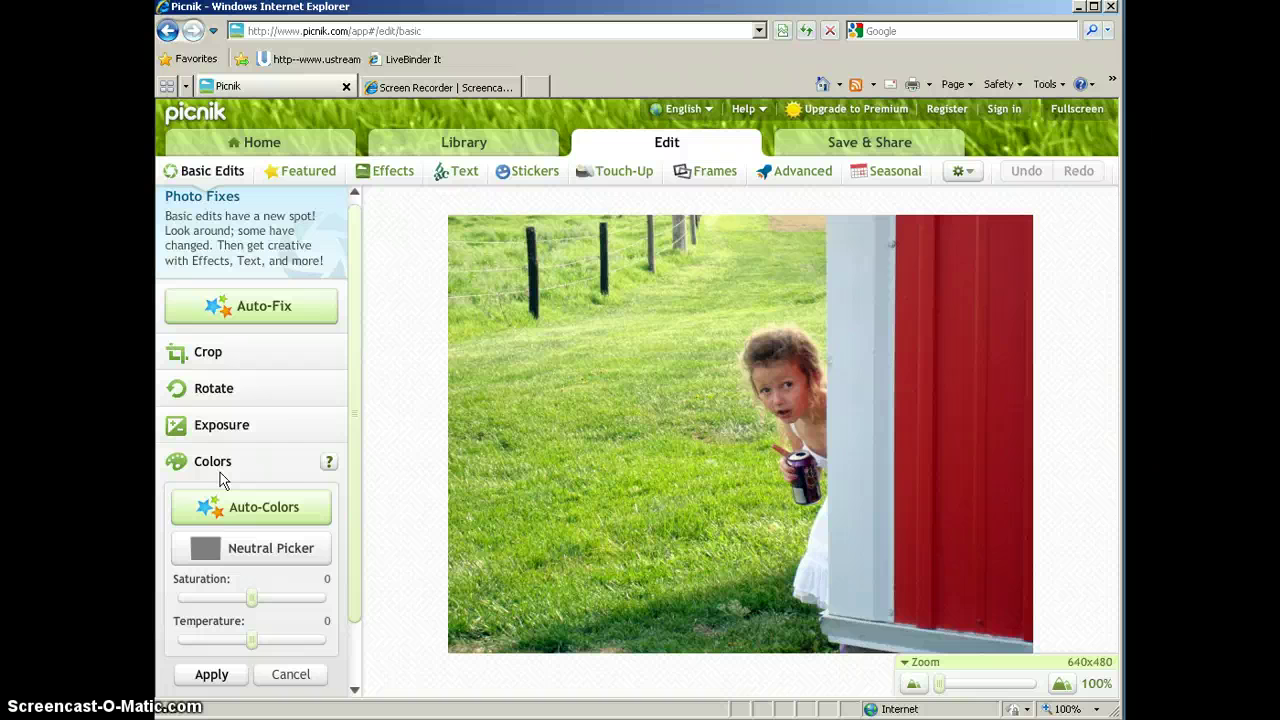
click(330, 466)
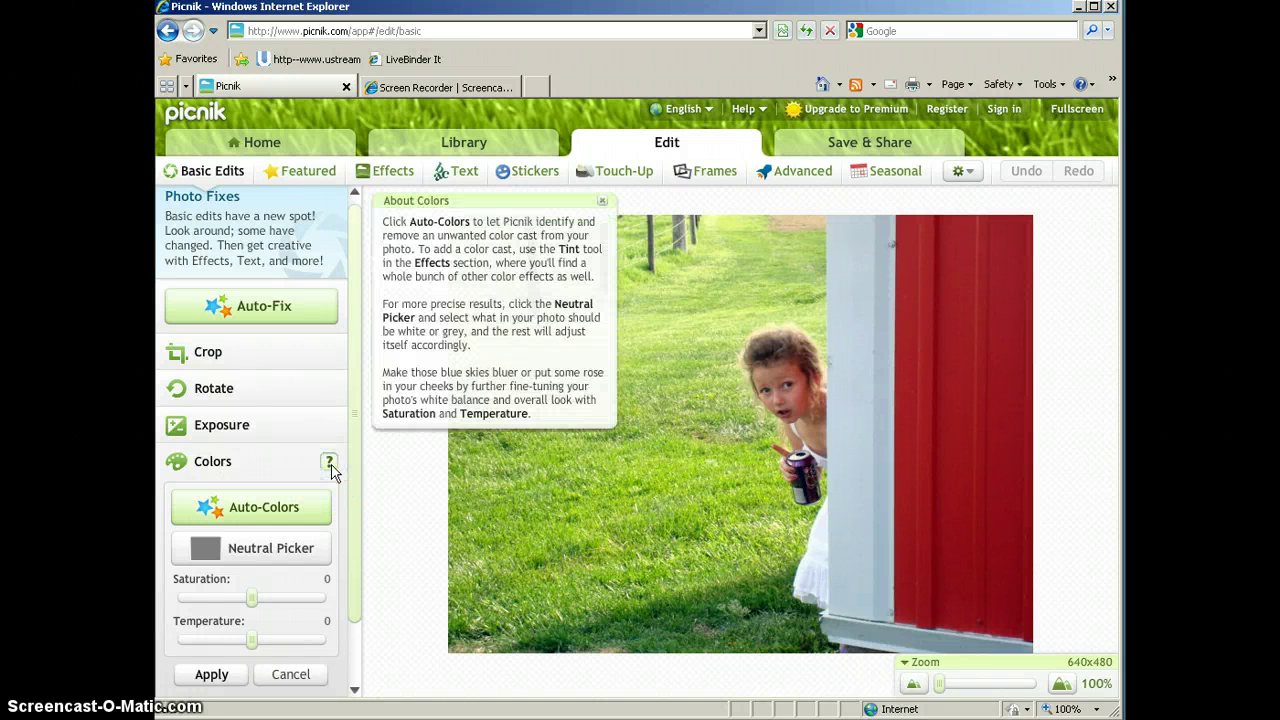
click(602, 201)
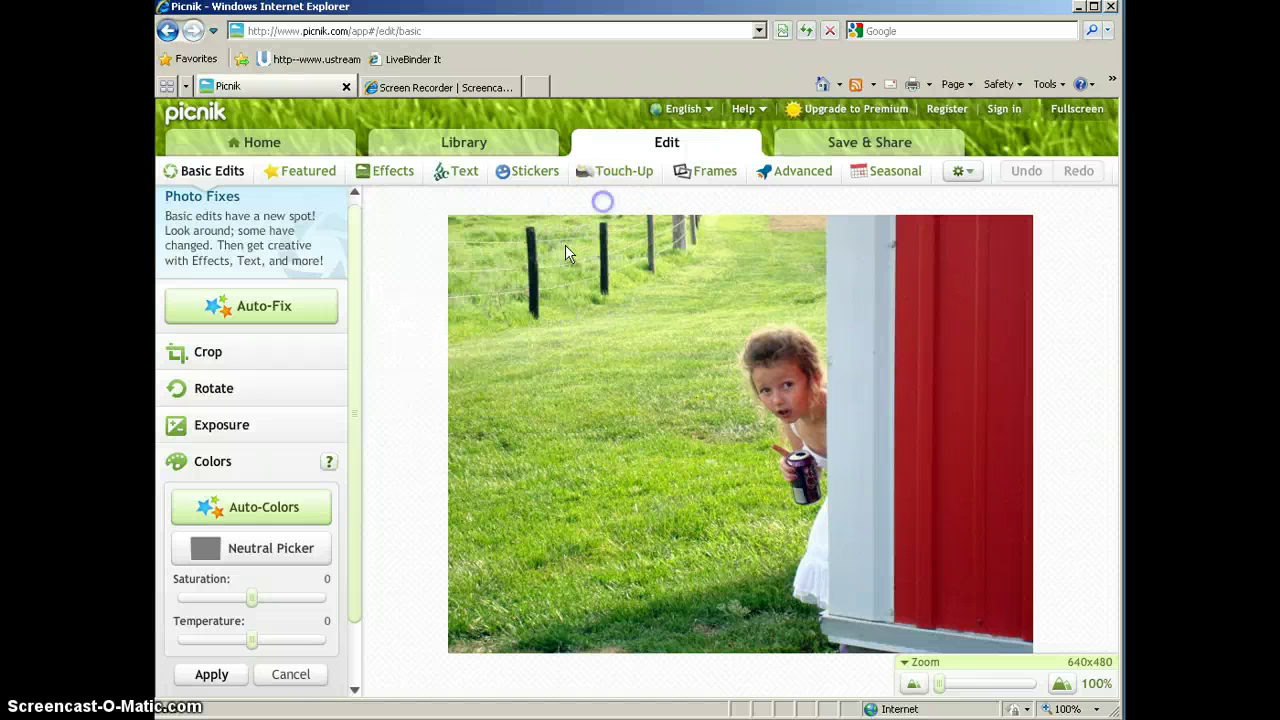
click(290, 674)
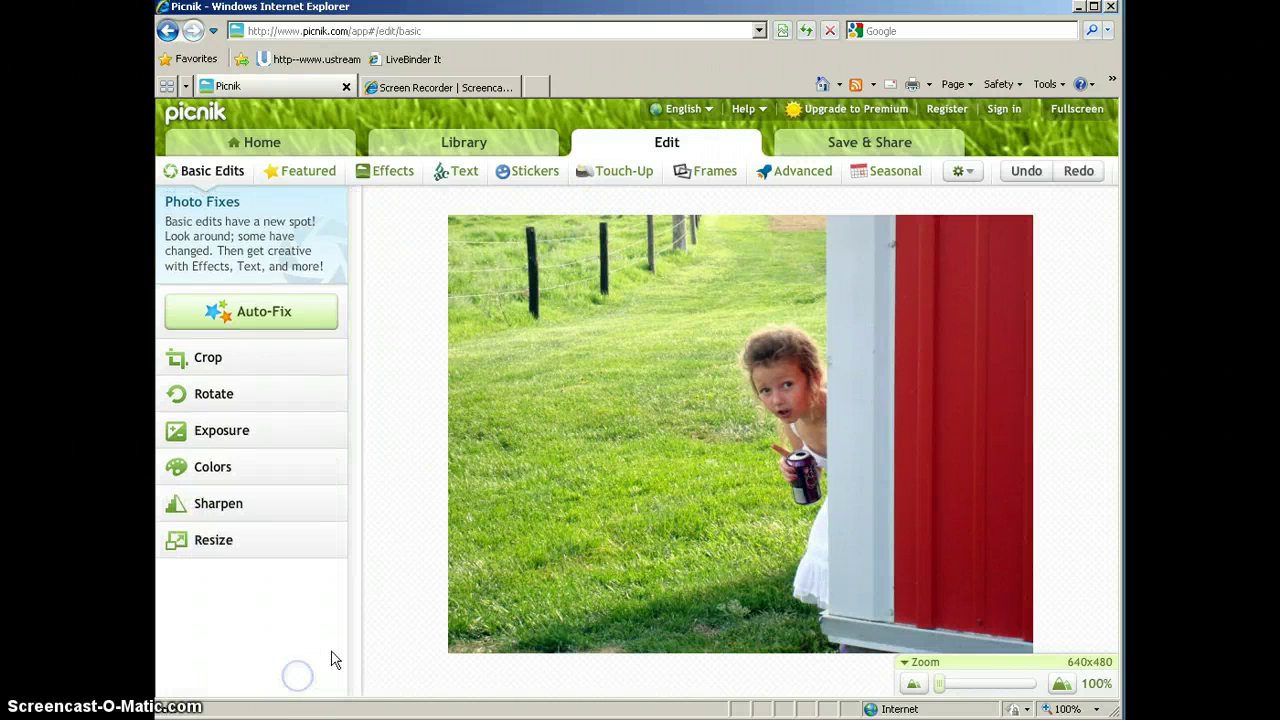
click(222, 505)
Step: Preview sharpness up to 20 plus added clarity, then cancel so the photo stays unsharpened
click(320, 508)
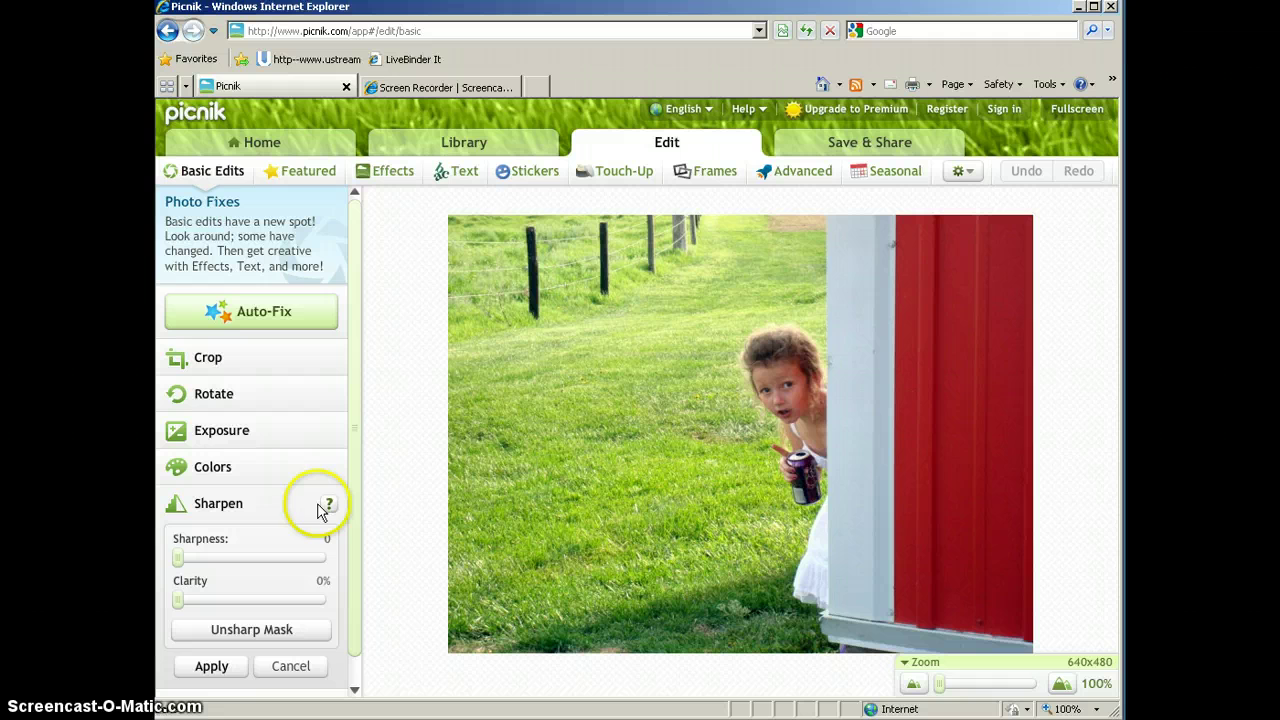
click(264, 513)
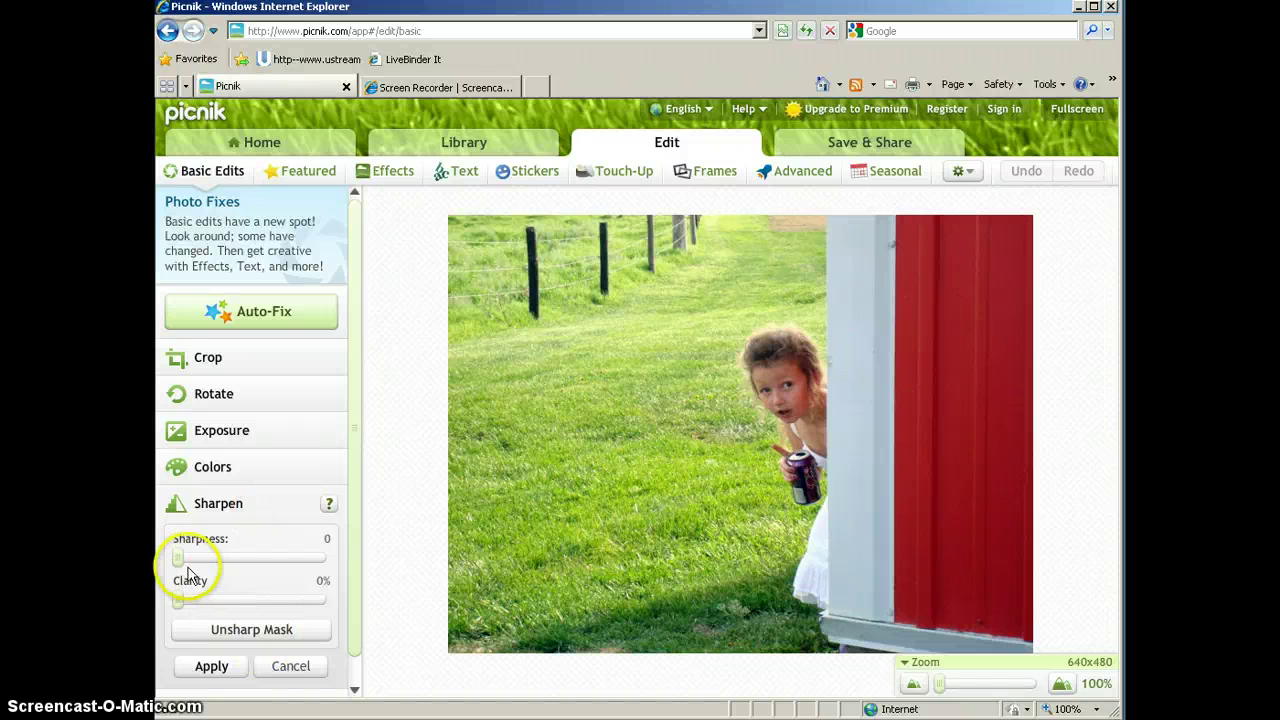
scroll(354, 443, down, 1)
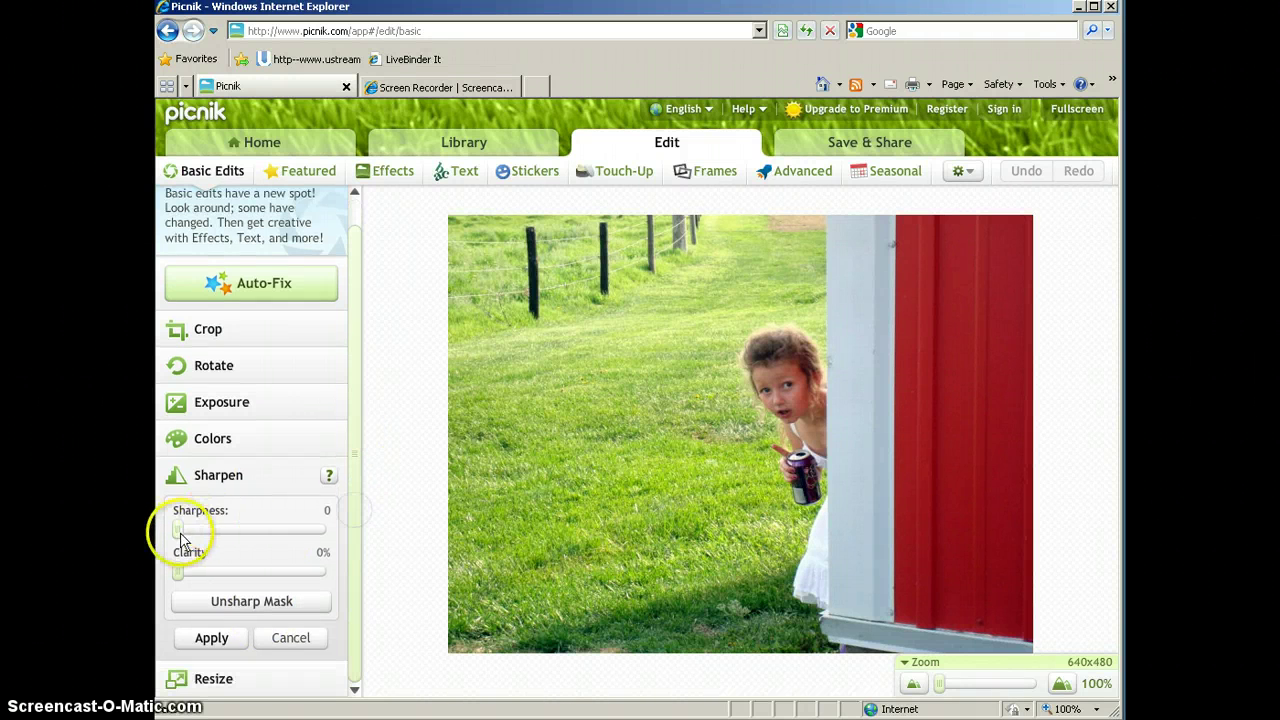
drag(180, 538, 253, 538)
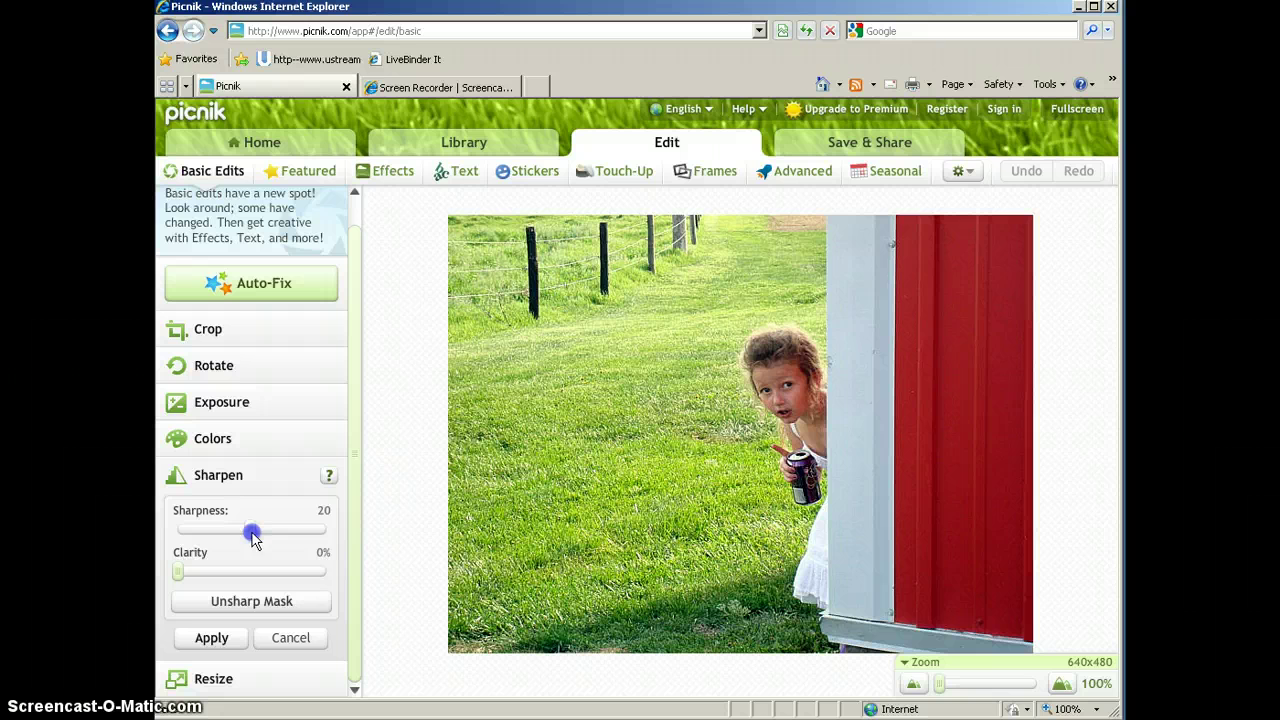
drag(176, 571, 226, 578)
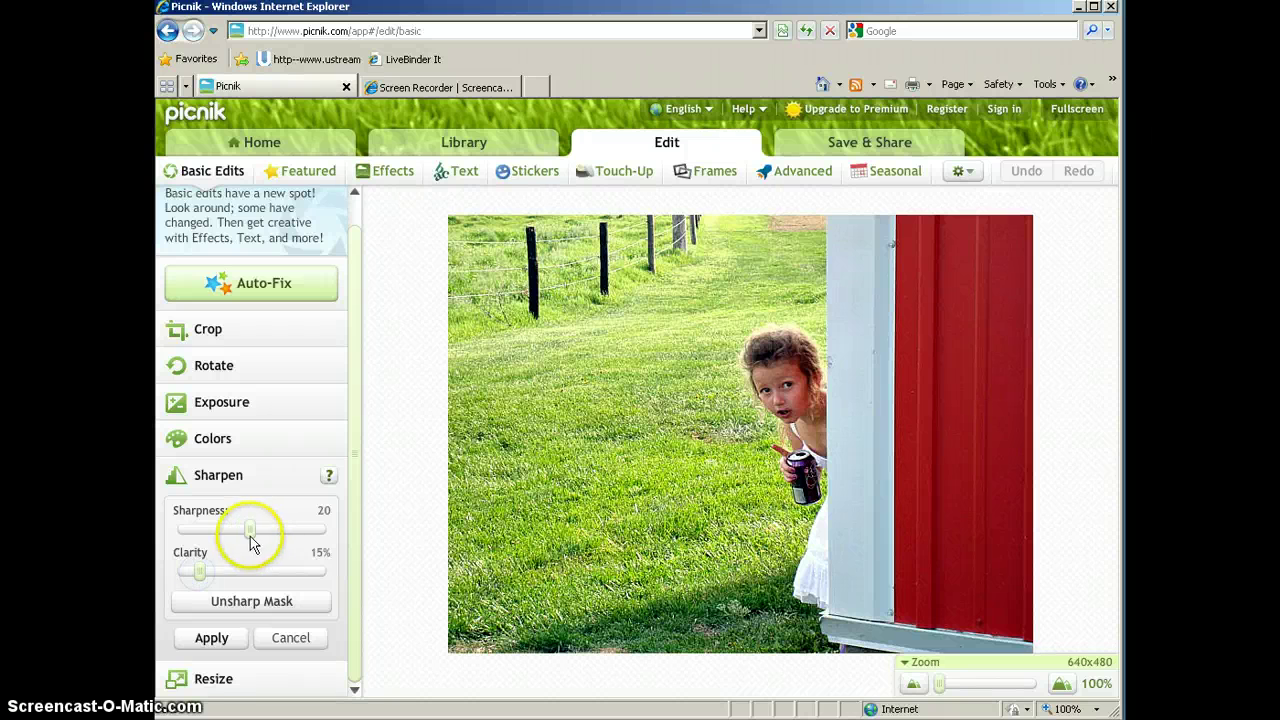
drag(251, 533, 171, 571)
click(291, 638)
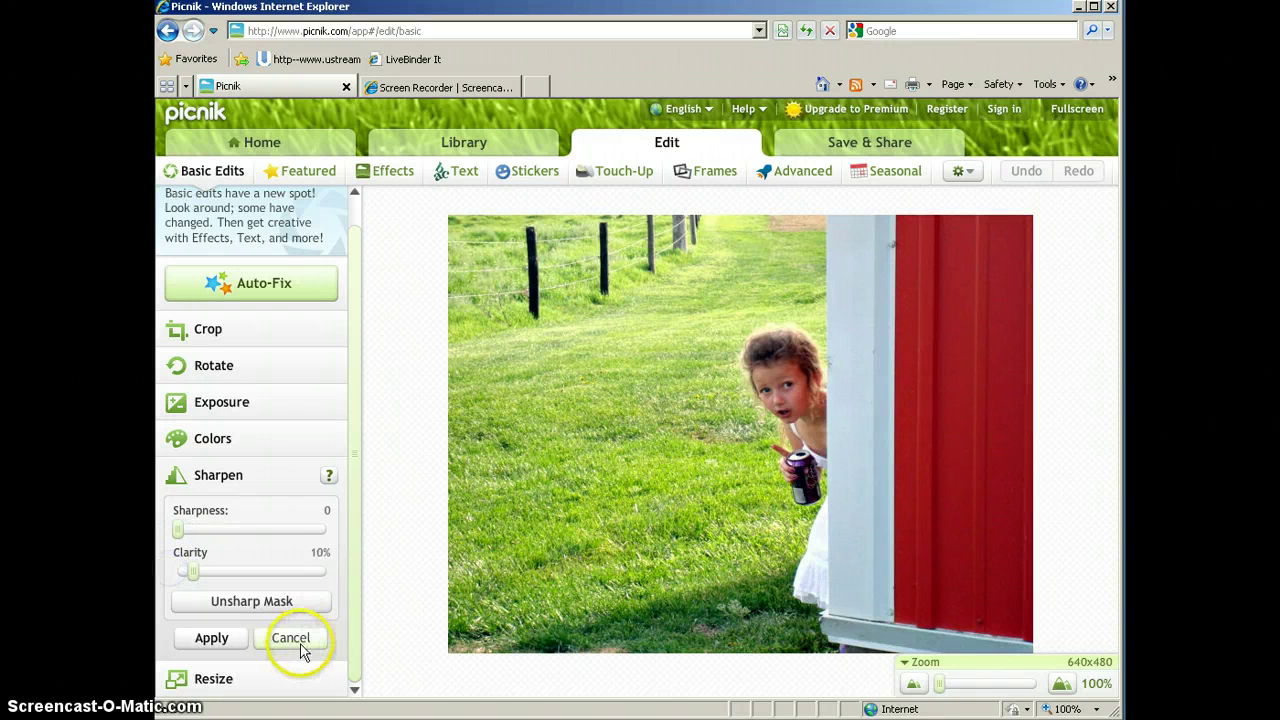
click(215, 542)
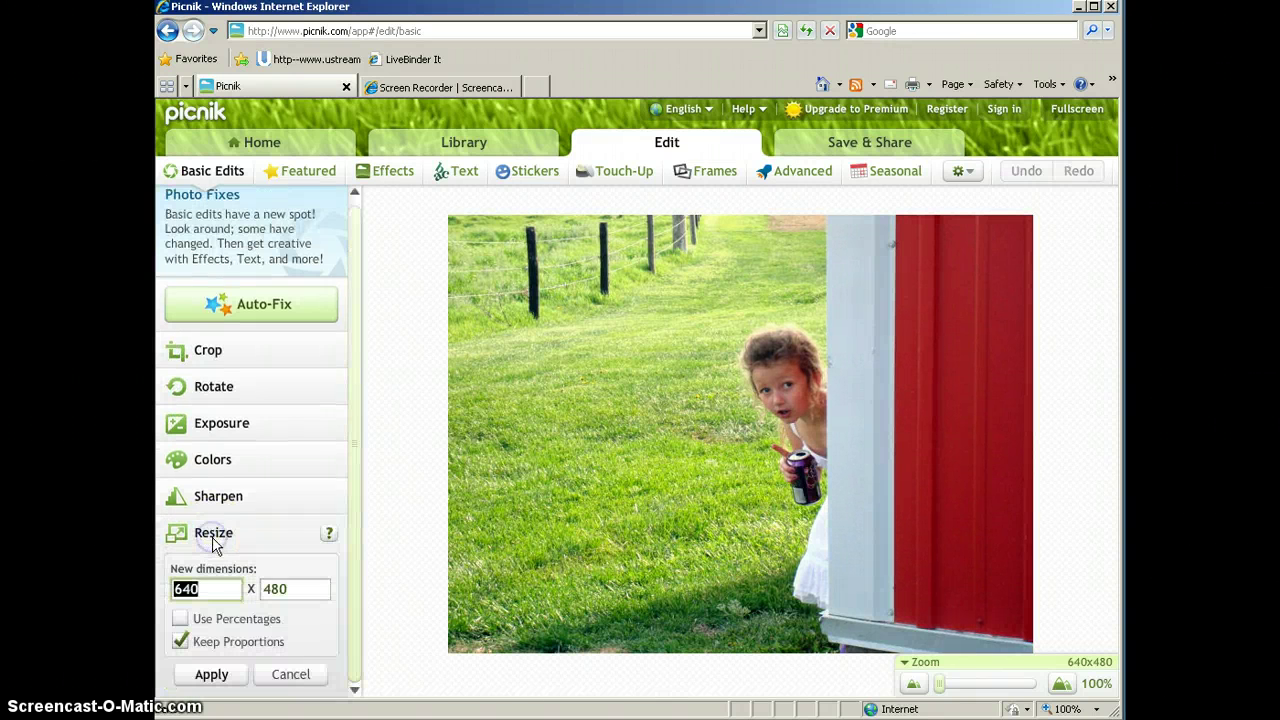
click(181, 622)
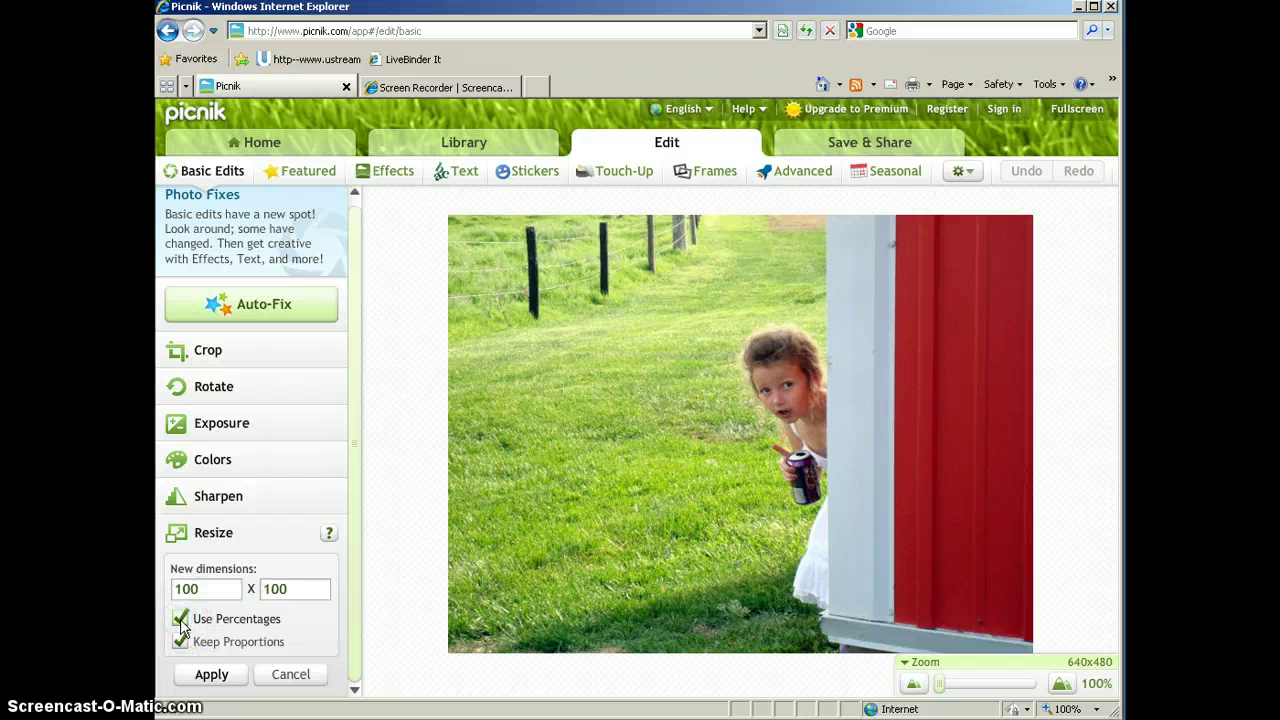
double_click(190, 589)
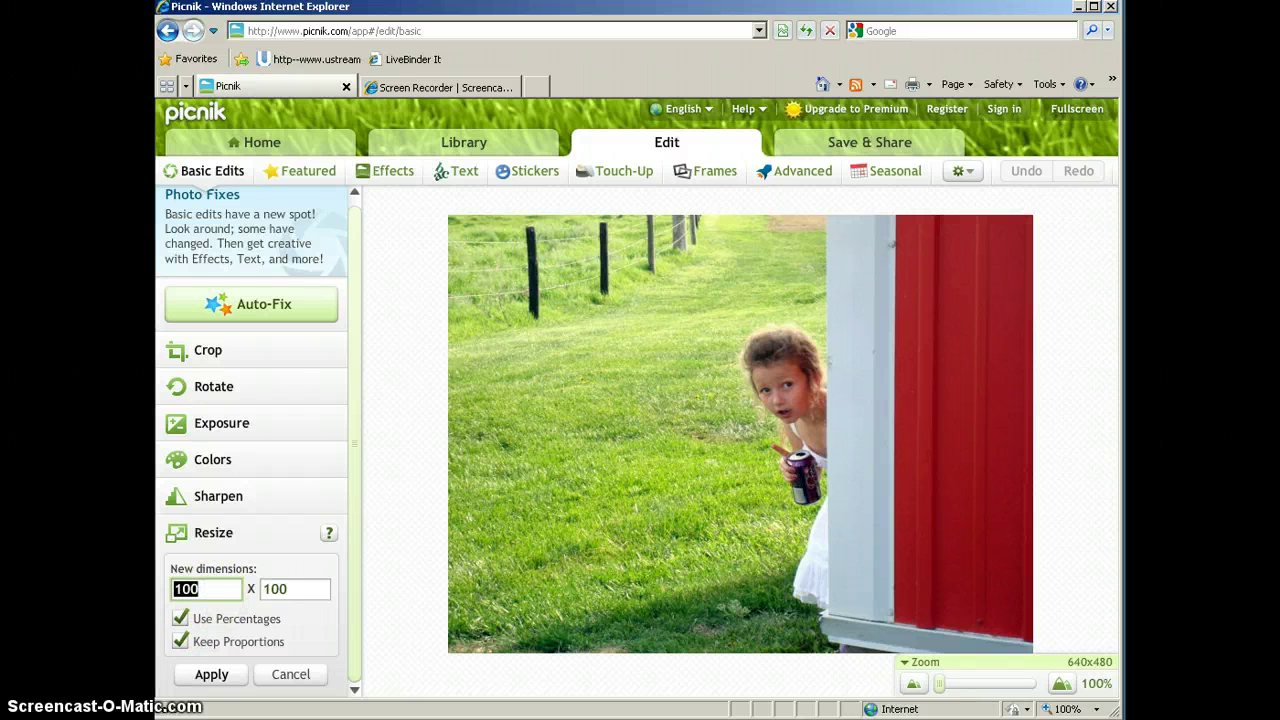
text(50)
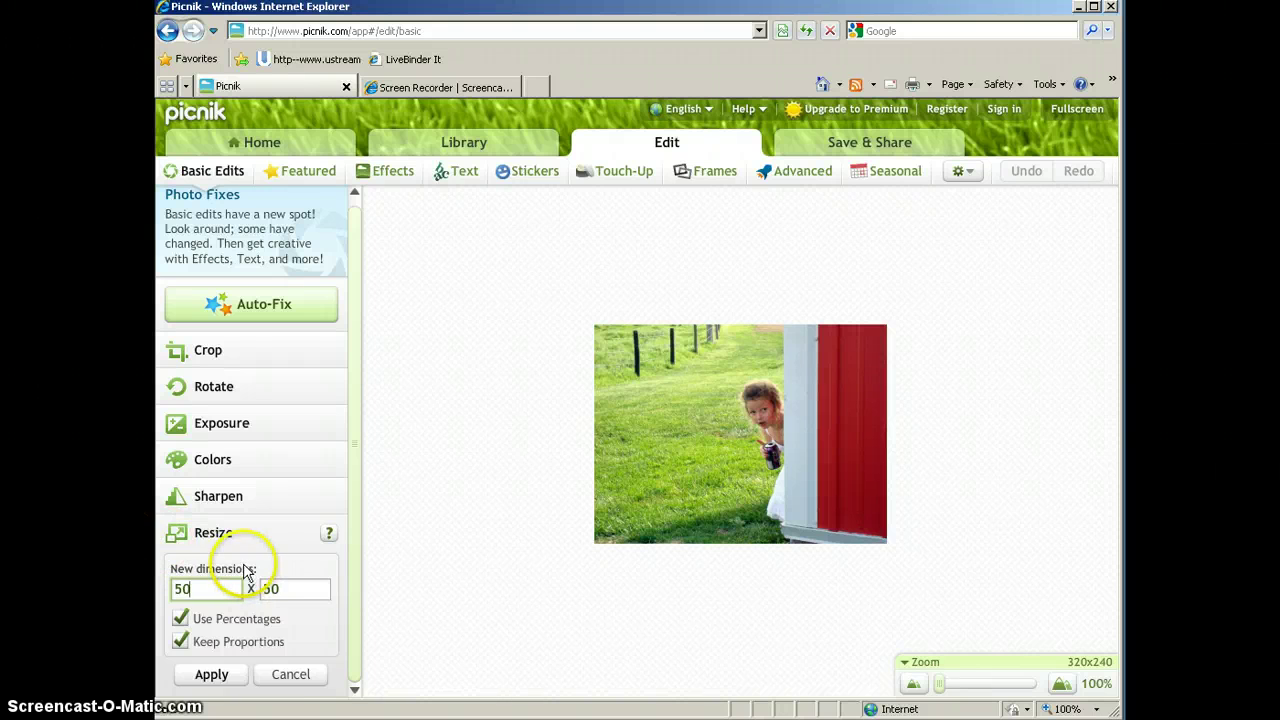
click(288, 675)
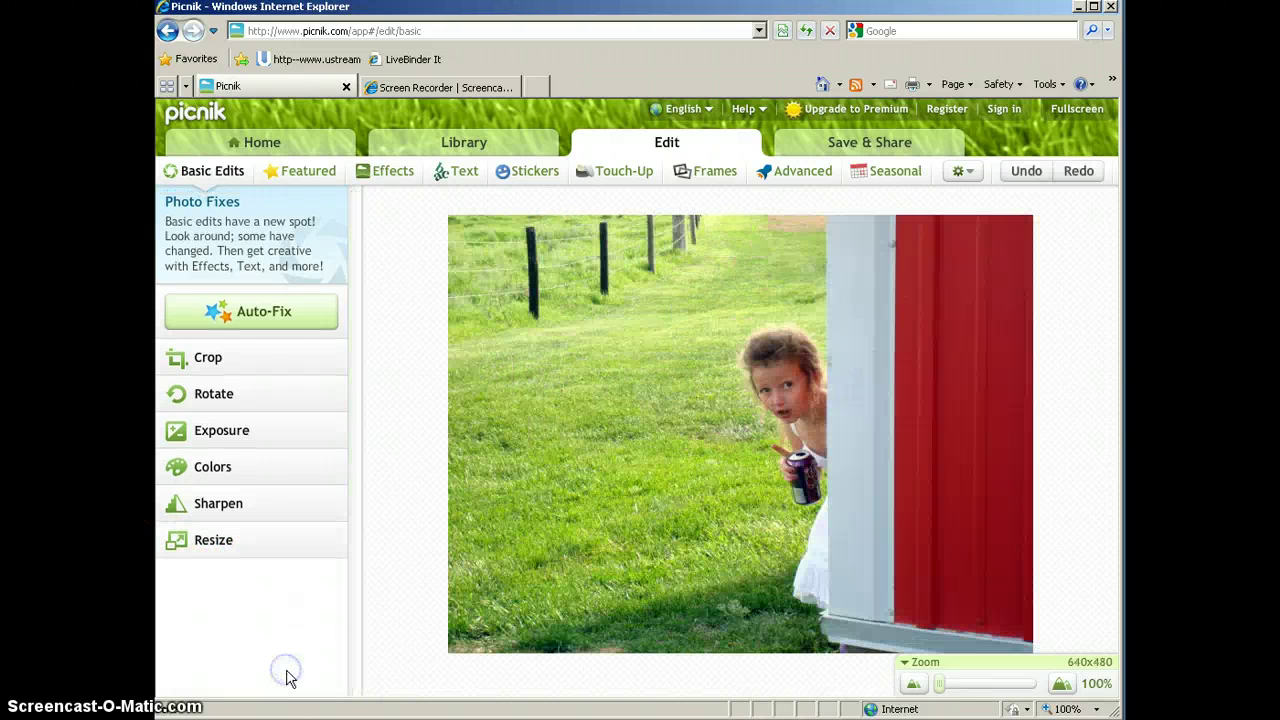